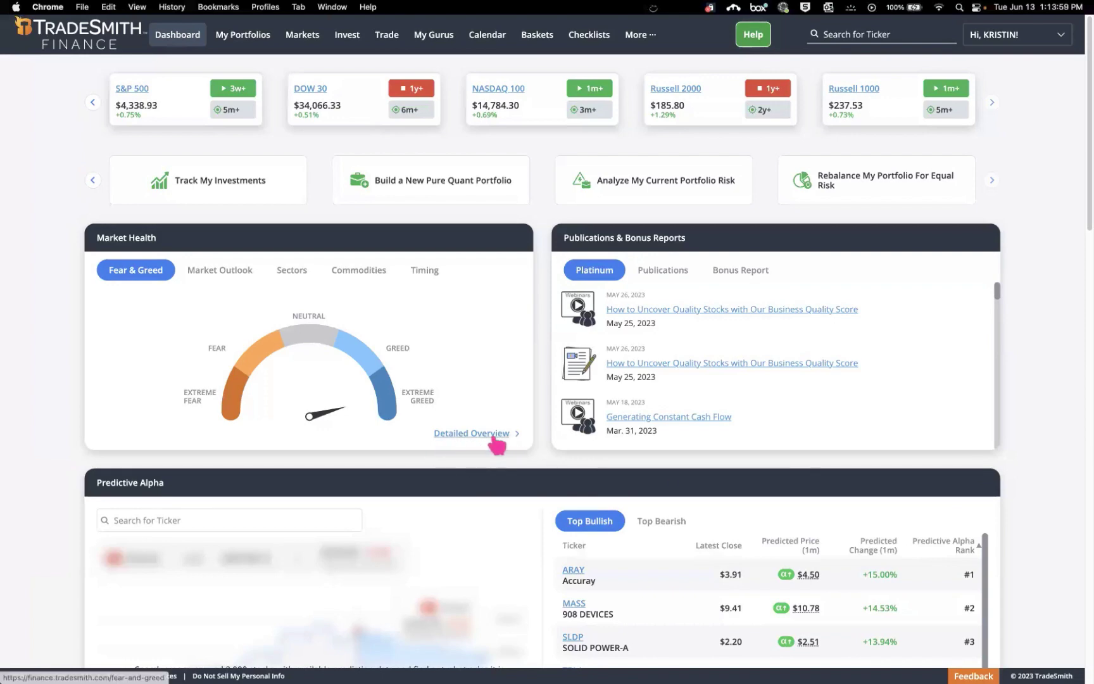
- Open the detailed Fear & Greed overview and read through the indicator cards from Junk Bond Demand to Put and Call Options
left_click(467, 436)
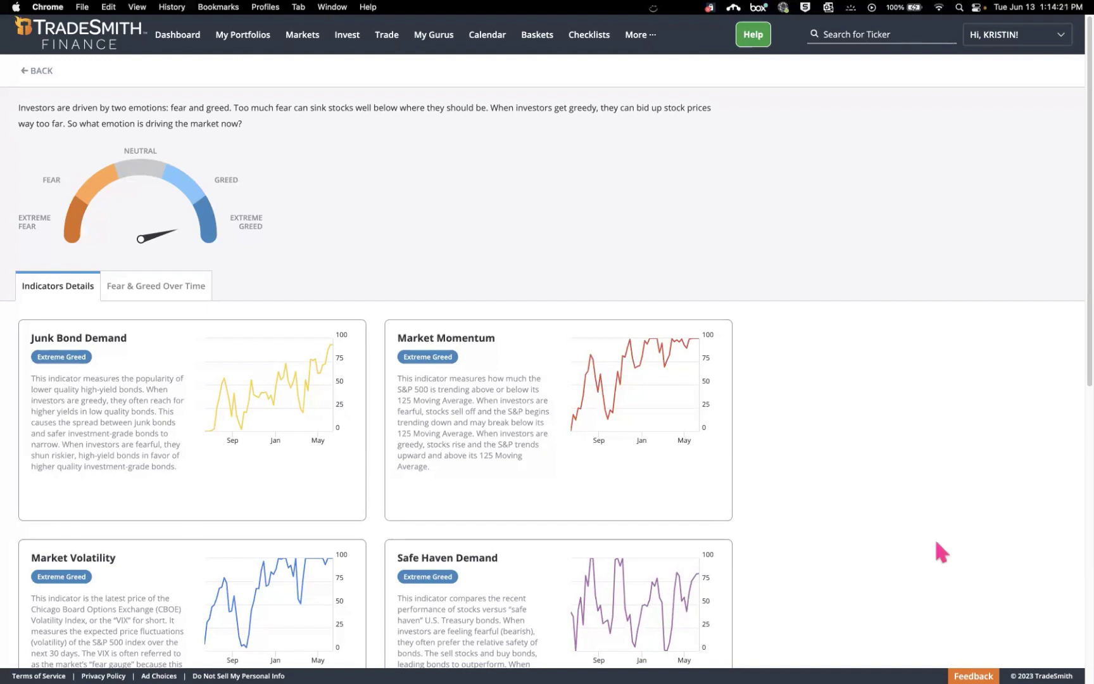
scroll(878, 529, "down", 1)
scroll(882, 537, "down", 5)
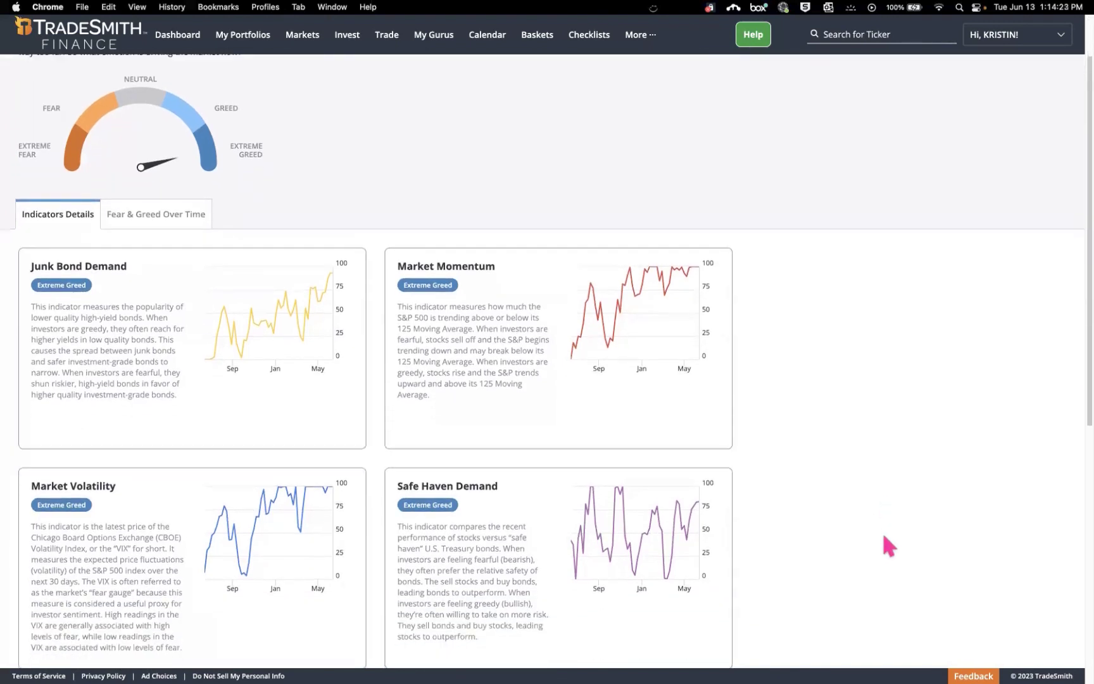
scroll(883, 537, "down", 1)
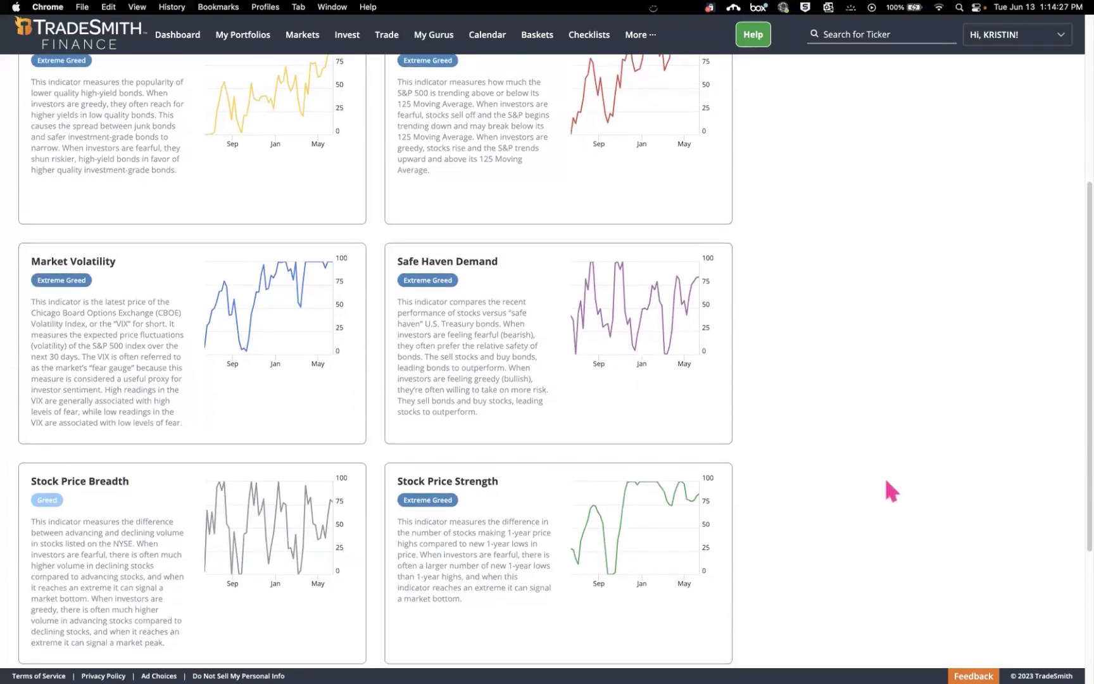
scroll(884, 487, "down", 4)
scroll(883, 486, "down", 1)
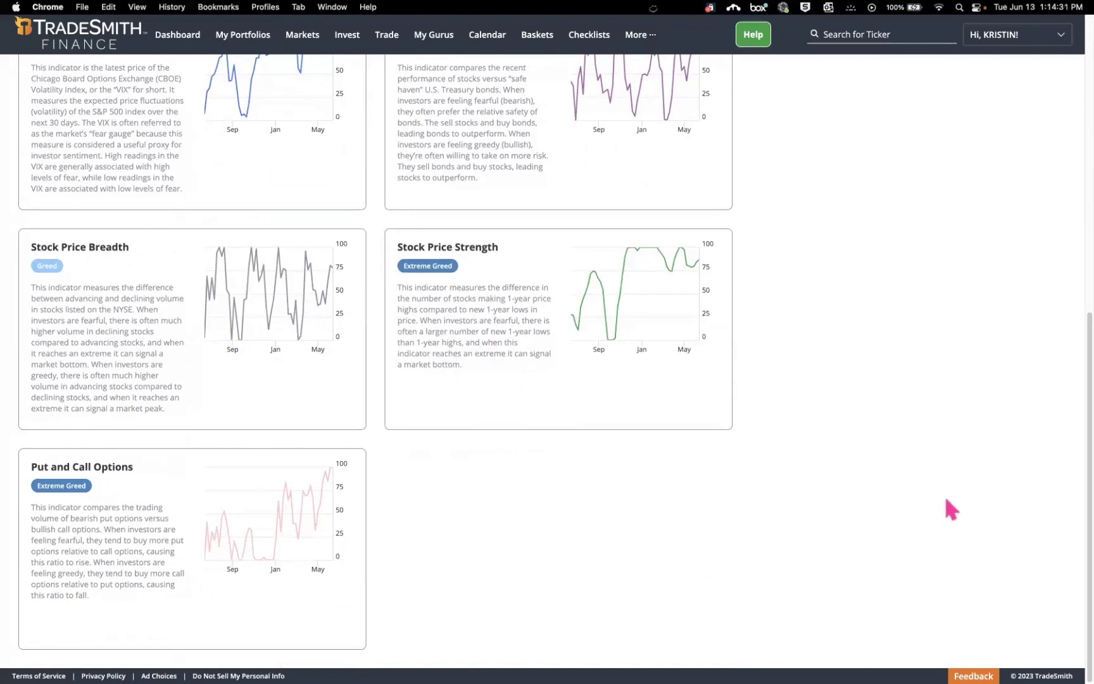
scroll(943, 495, "up", 4)
scroll(946, 506, "up", 4)
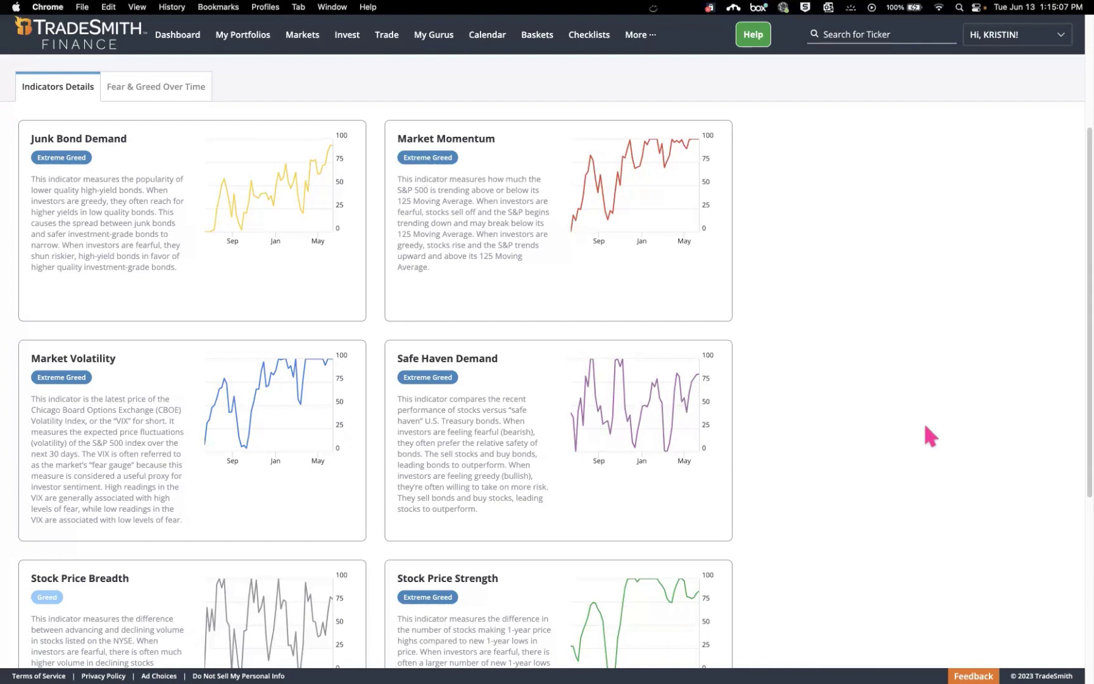
scroll(886, 405, "up", 3)
scroll(883, 405, "up", 1)
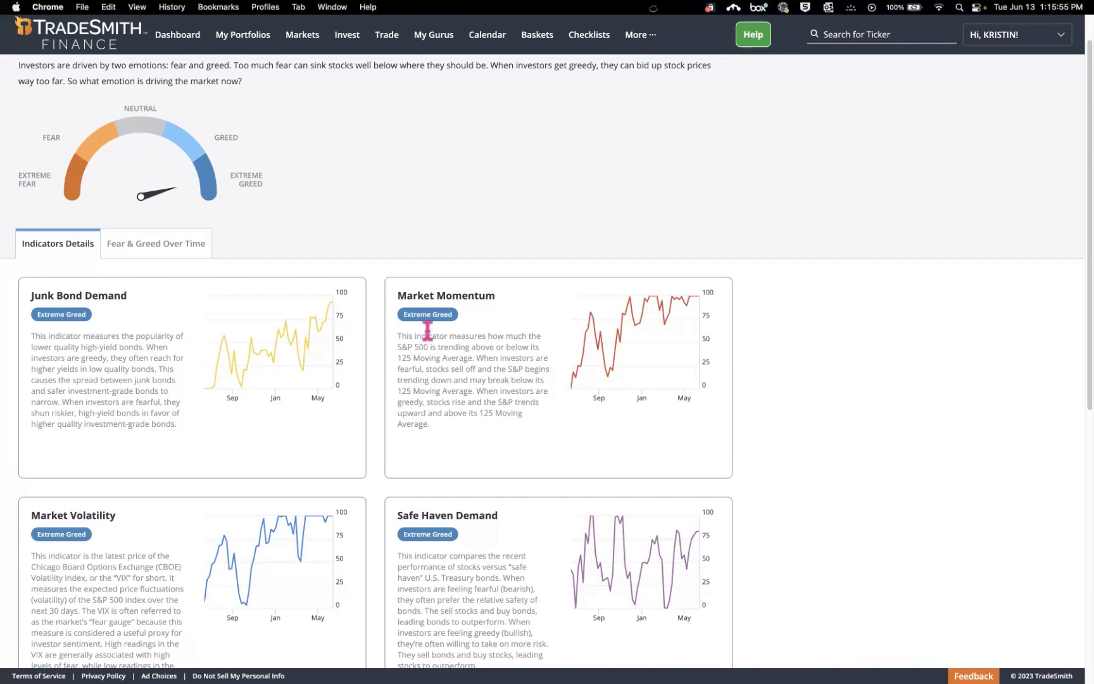
- Show Fear & Greed Over Time and examine the one-year chart together with the past readings above it
left_click(144, 248)
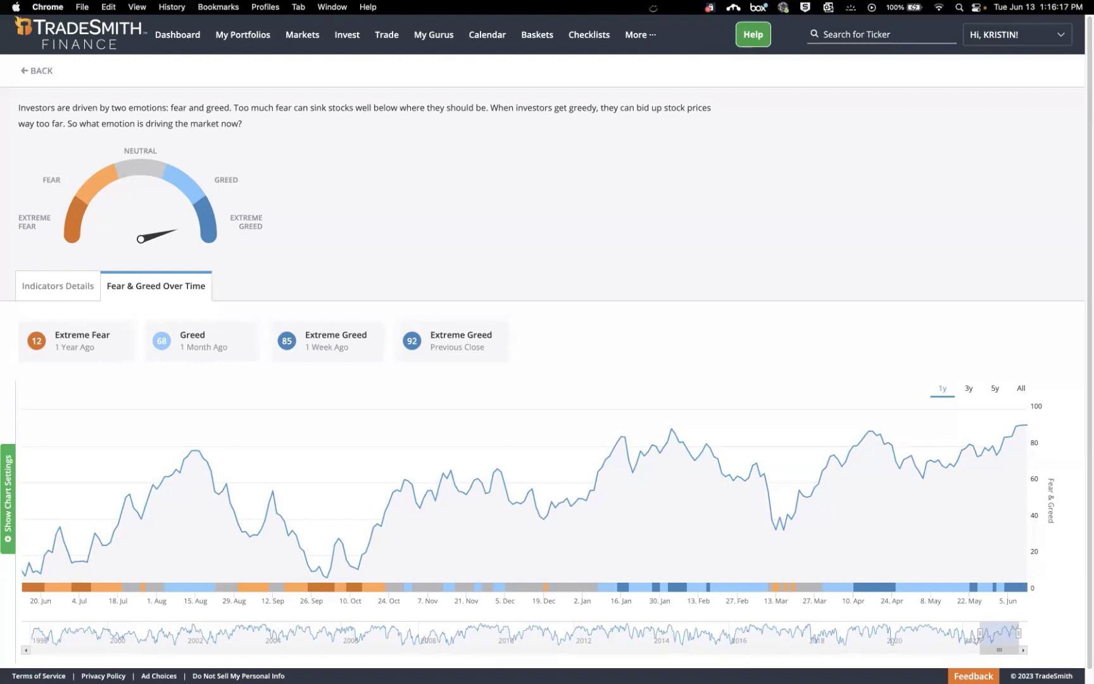
mouse_move(946, 453)
scroll(1024, 437, "down", 1)
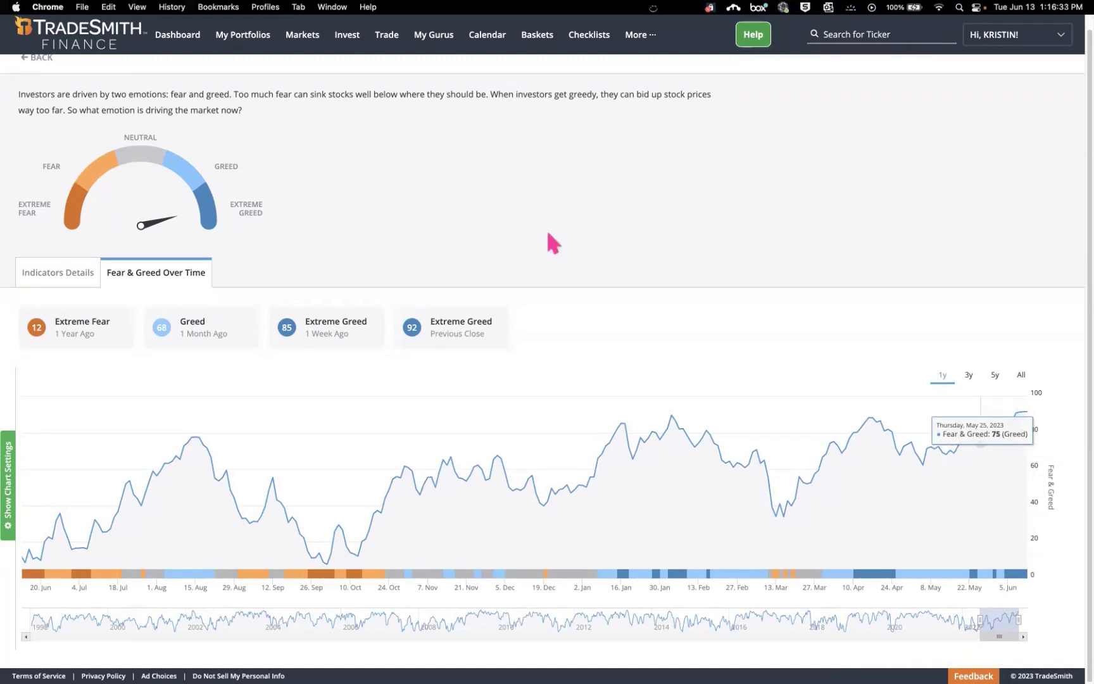
scroll(568, 244, "up", 1)
scroll(567, 243, "up", 1)
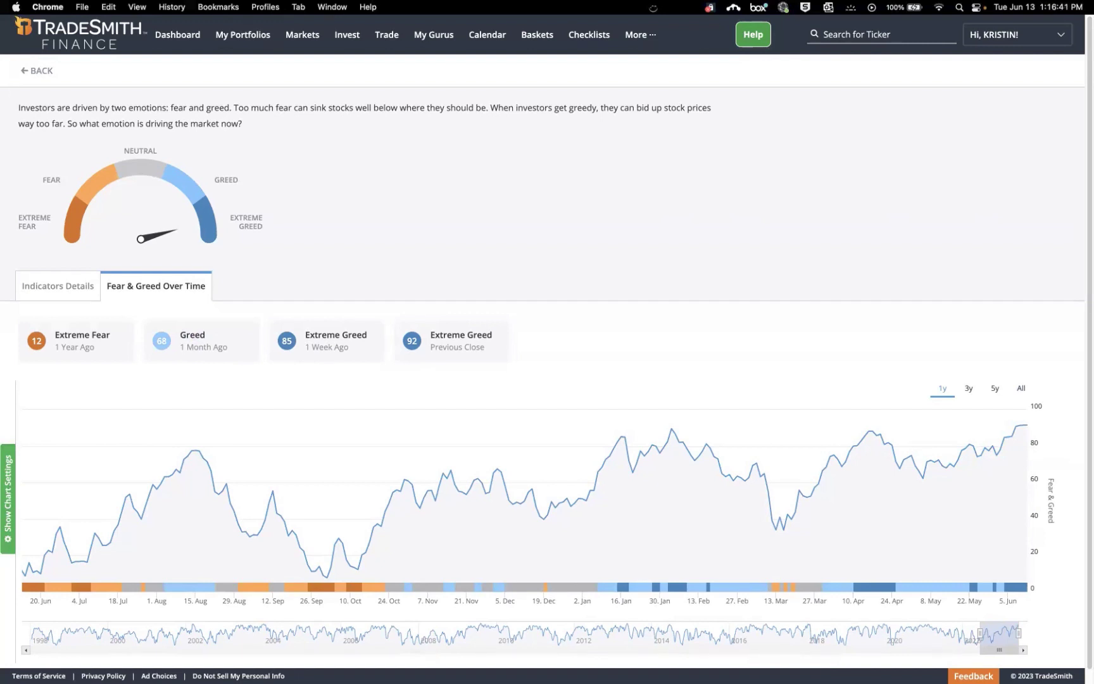
- Open the Market Outlook page for Markets and check the entry signals on the S&P 500 and DOW 30 tiles
left_click(296, 49)
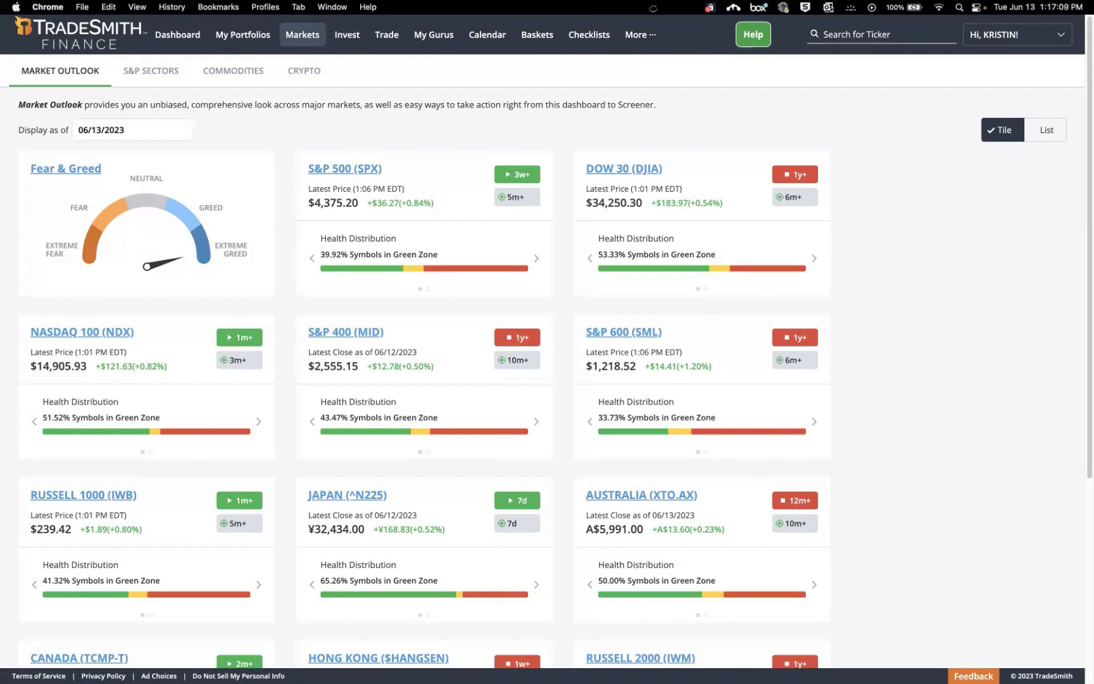
left_click(114, 81)
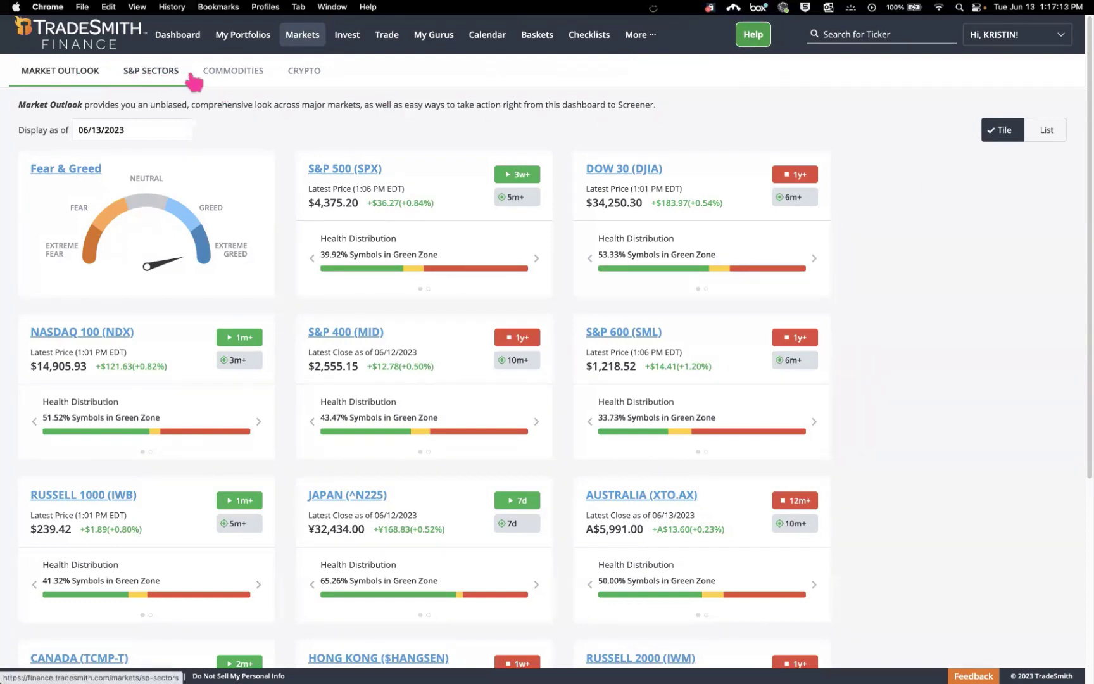
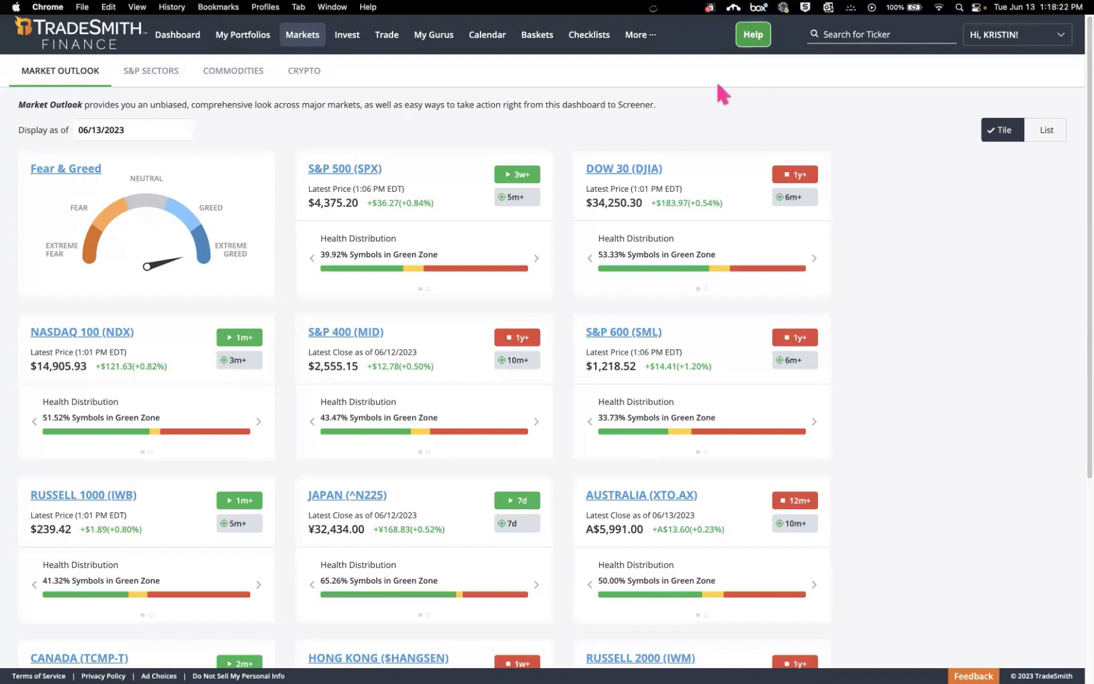
mouse_move(506, 195)
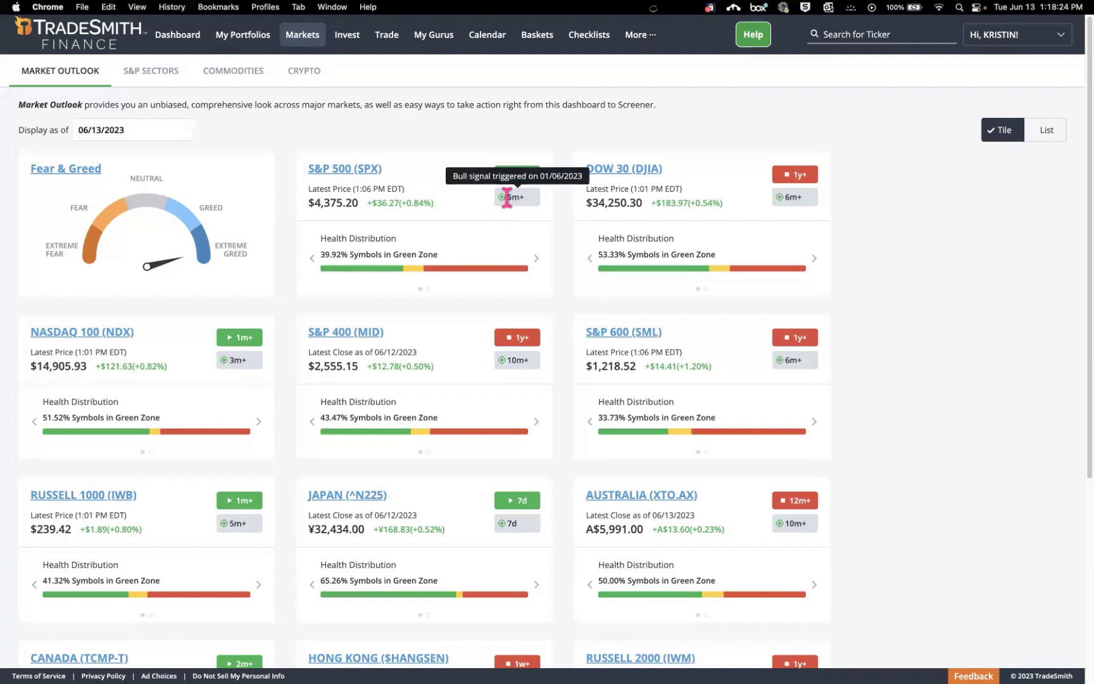
mouse_move(792, 206)
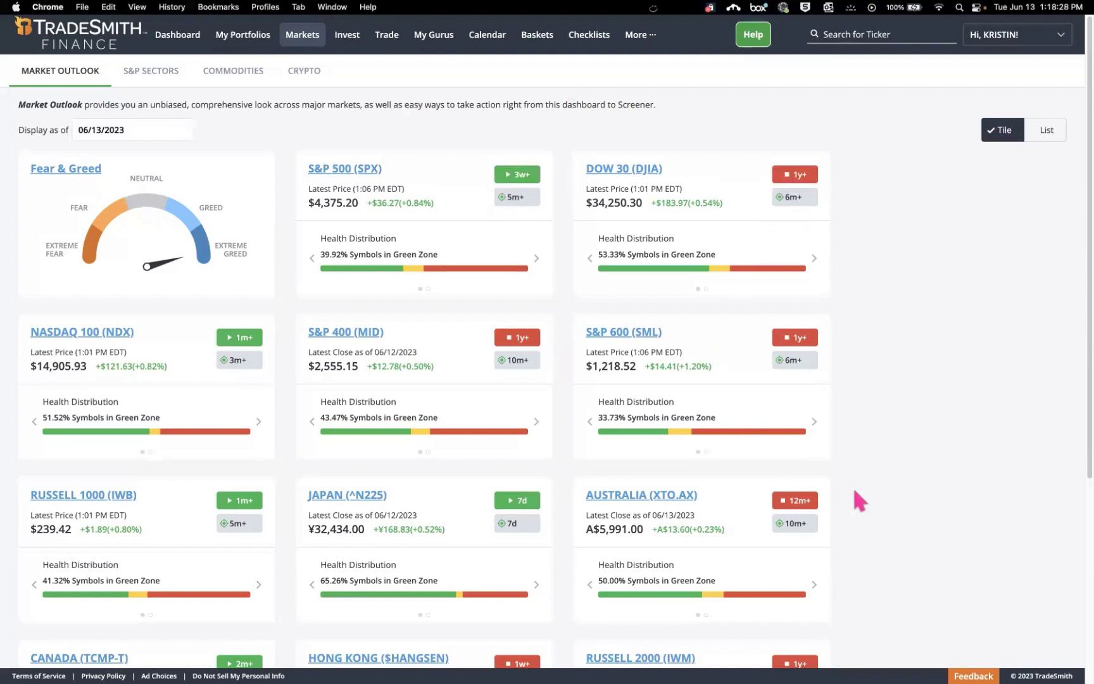
- Look over the remaining market tiles, checking the entry signals of Hong Kong, S&P 500, Russell 1000 and NASDAQ 100
scroll(852, 484, "down", 3)
scroll(858, 483, "down", 5)
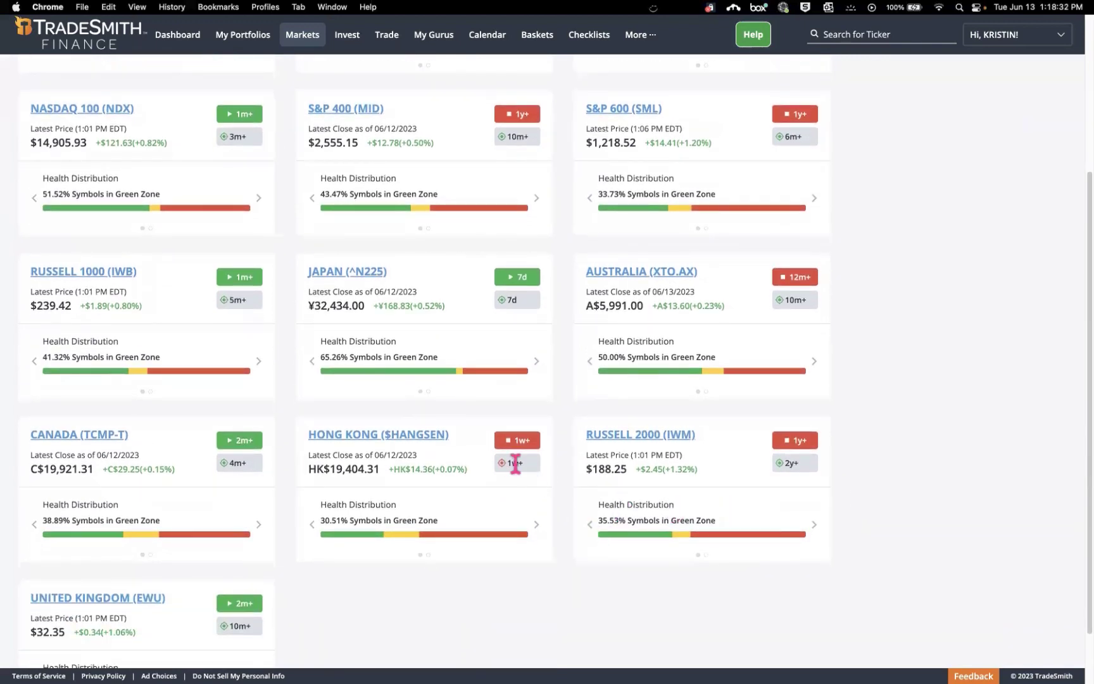
mouse_move(510, 462)
scroll(953, 492, "up", 5)
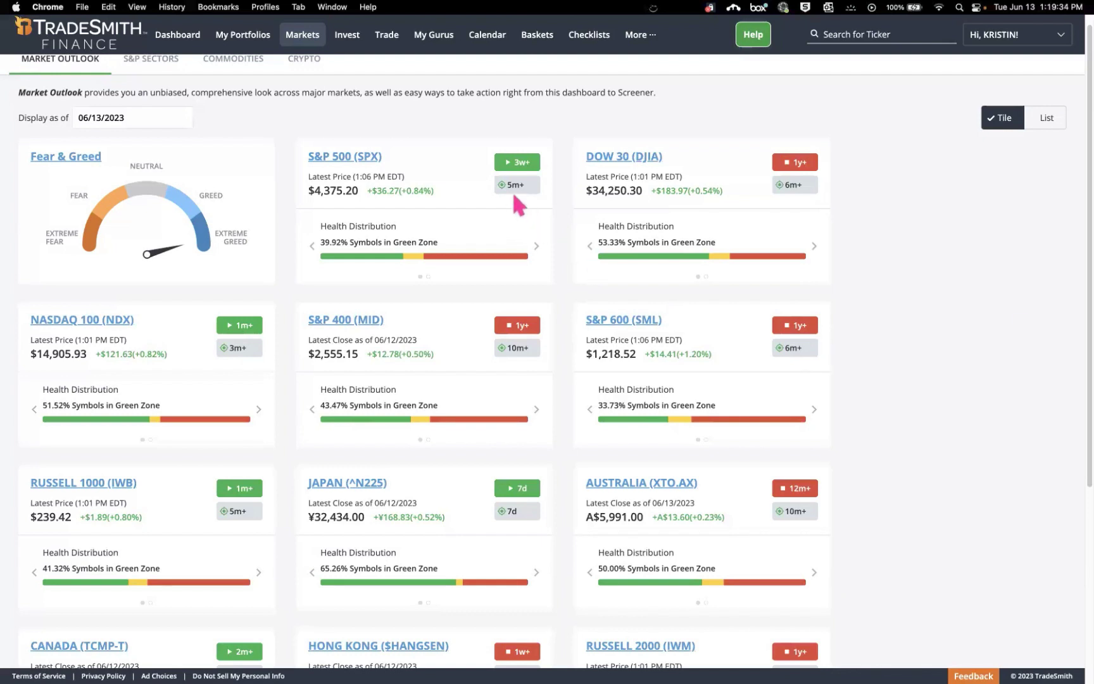
mouse_move(519, 186)
mouse_move(239, 514)
scroll(285, 468, "down", 1)
mouse_move(236, 347)
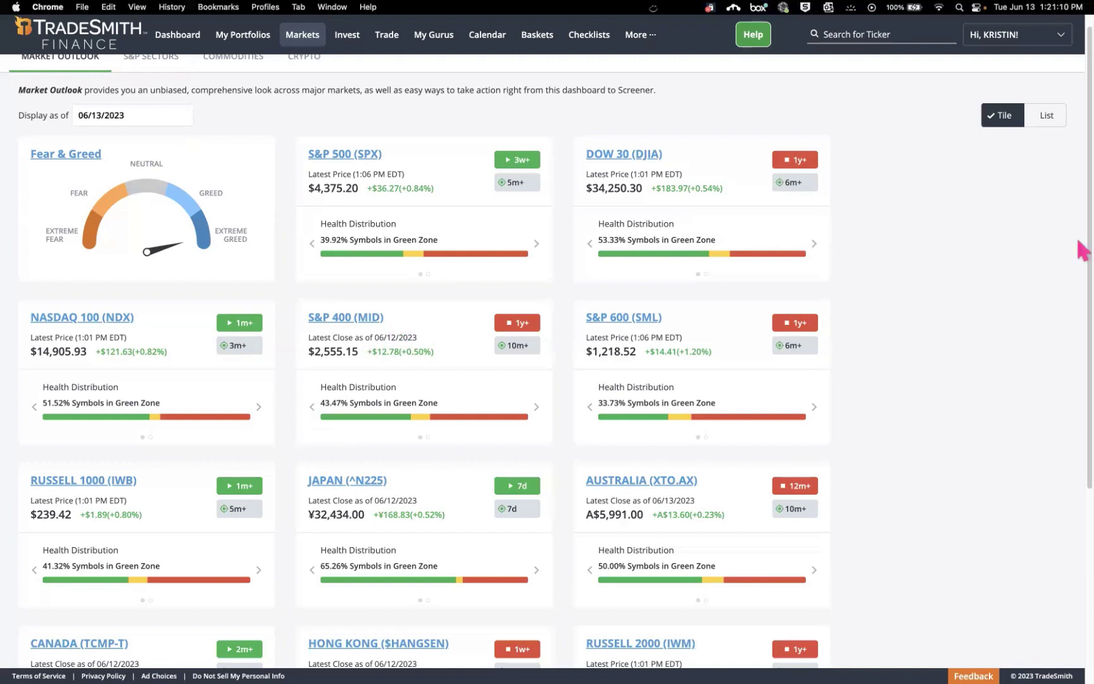
- Switch the Market Outlook to list view and look through the individual market charts below the table
left_click(1044, 131)
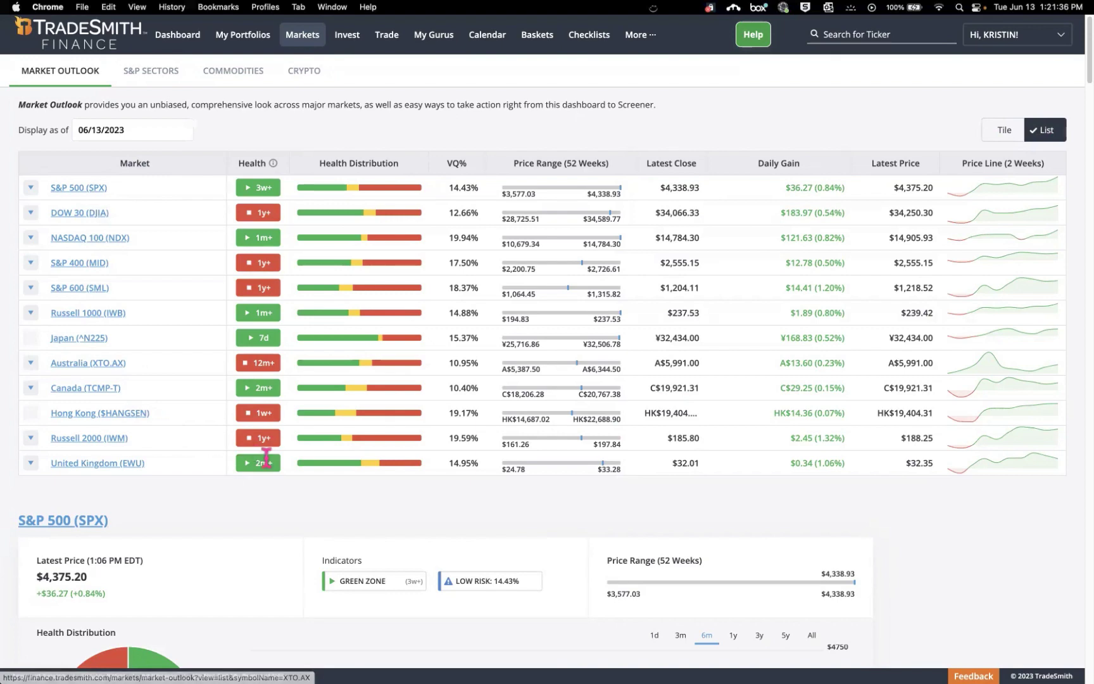
scroll(285, 490, "down", 8)
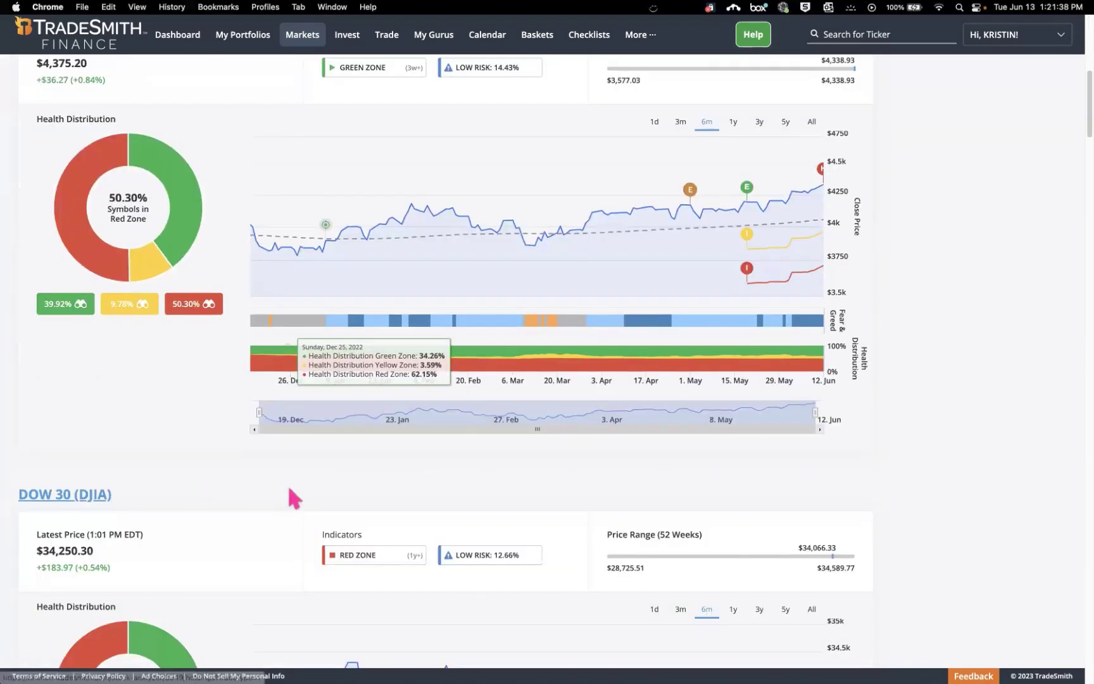
scroll(289, 488, "down", 13)
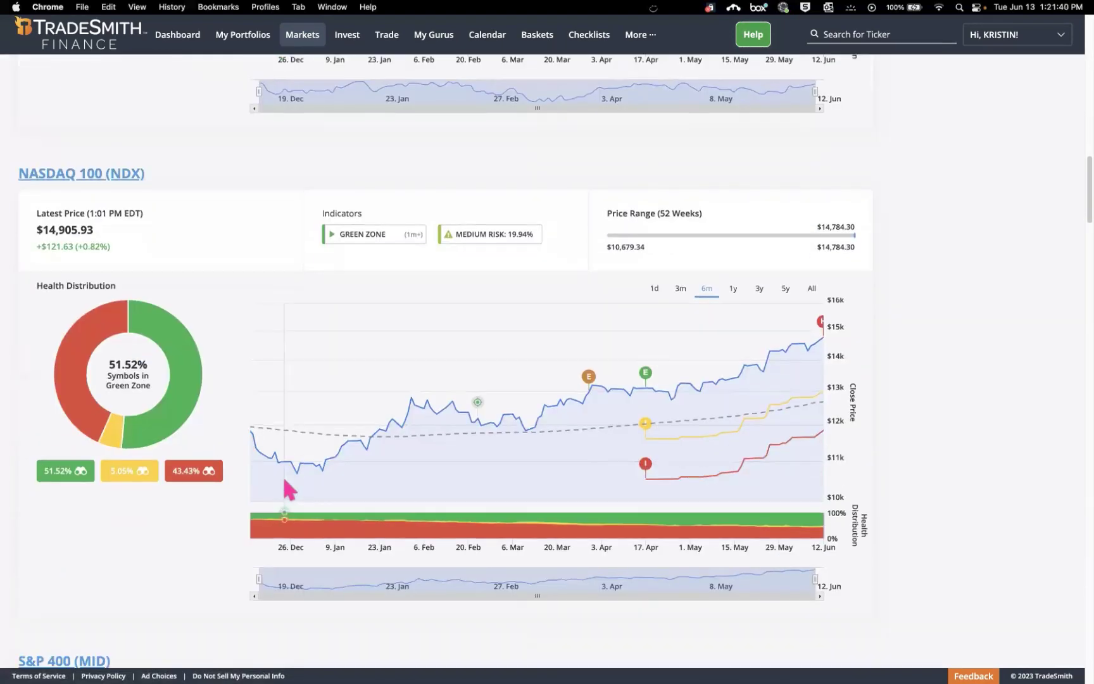
scroll(286, 489, "down", 6)
scroll(286, 488, "up", 17)
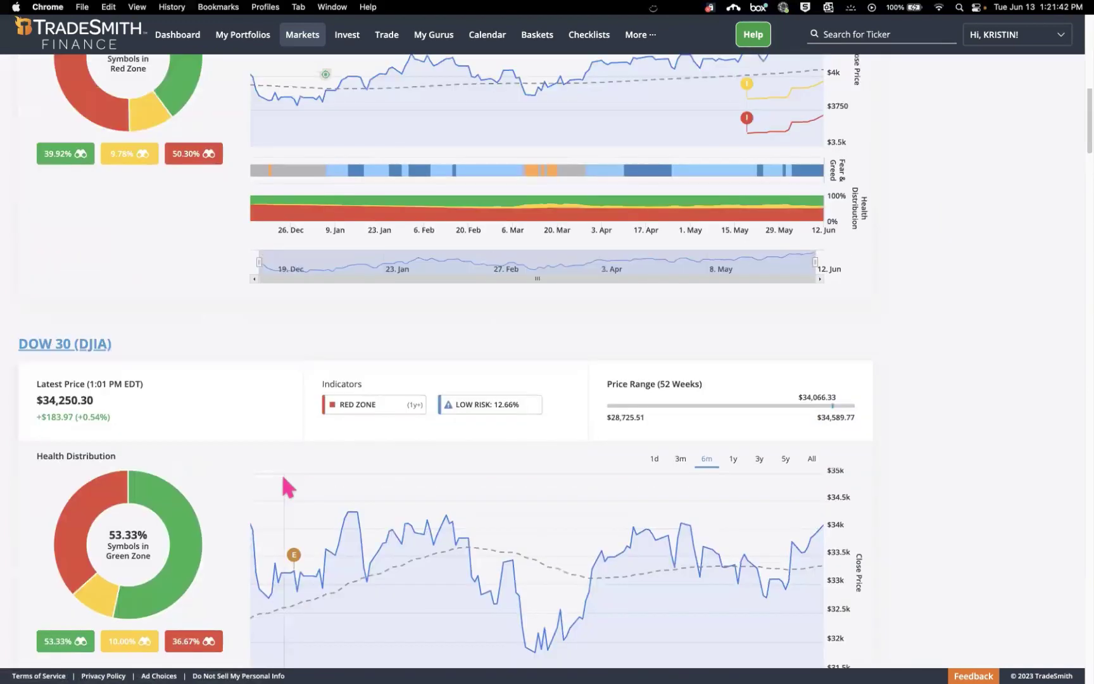
scroll(283, 478, "up", 5)
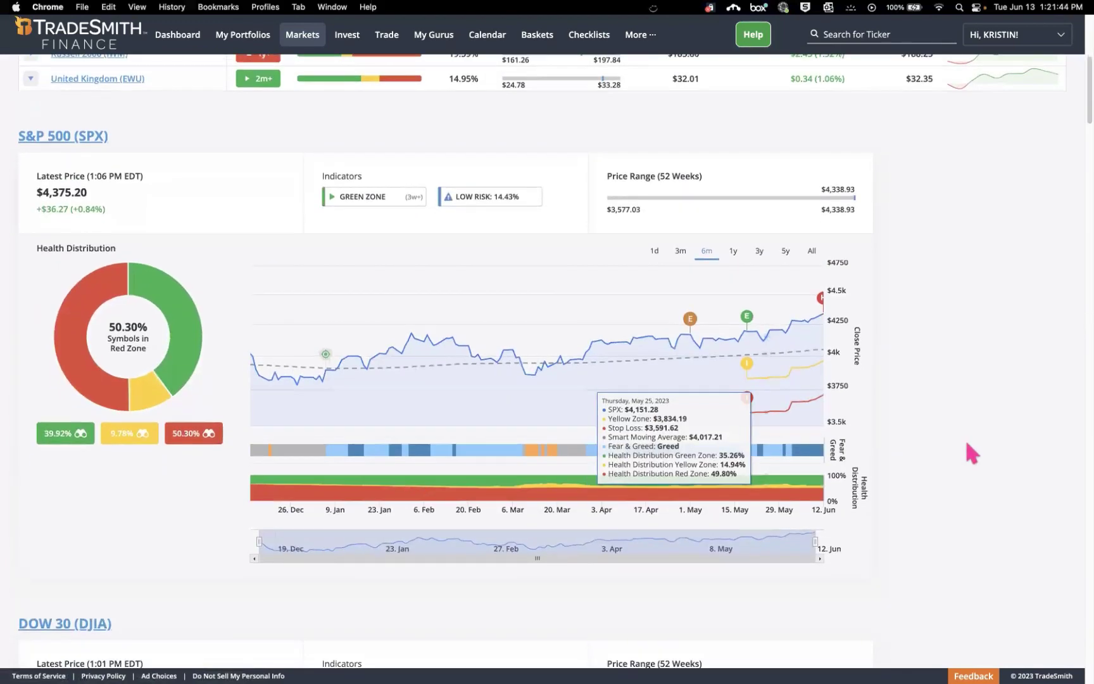
- Examine the S&P 500 Health Distribution, highlighting its heading and inspecting the Fear & Greed and Health Distribution bands under the price chart
scroll(966, 444, "down", 1)
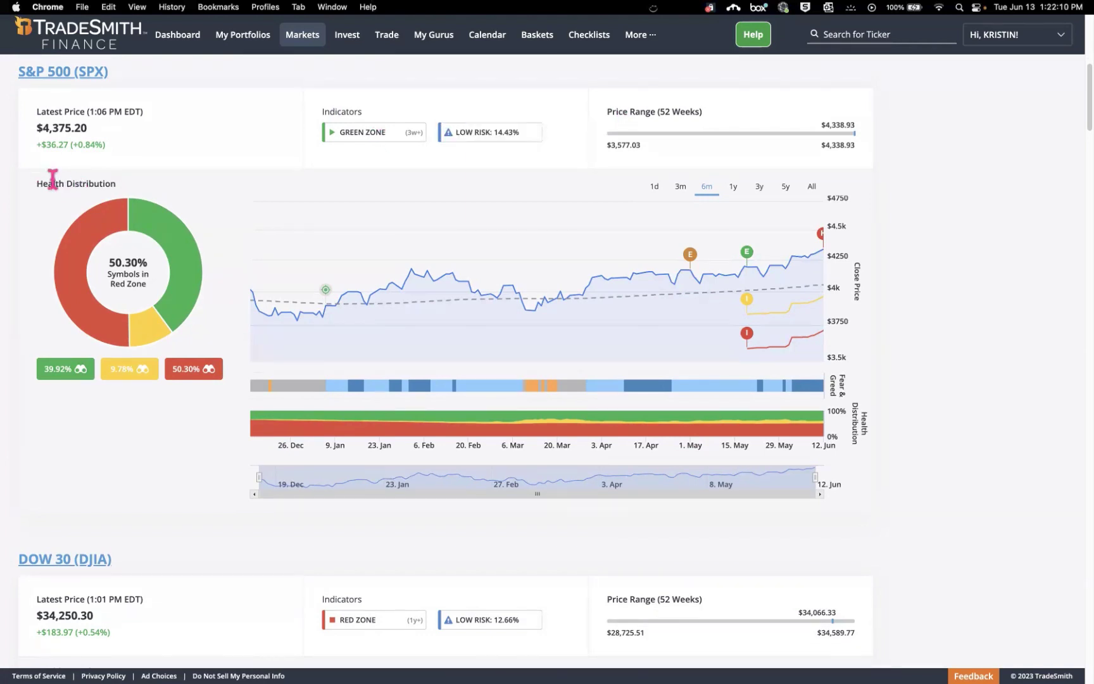
left_click_drag(37, 182, 184, 185)
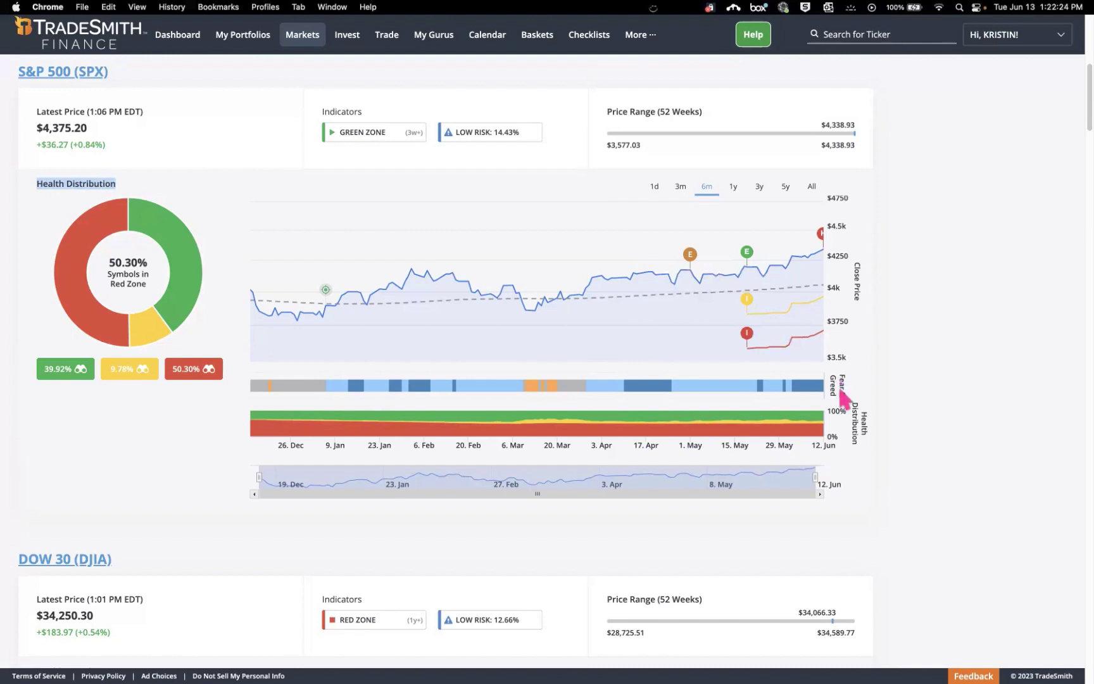
mouse_move(852, 385)
mouse_move(753, 399)
mouse_move(807, 430)
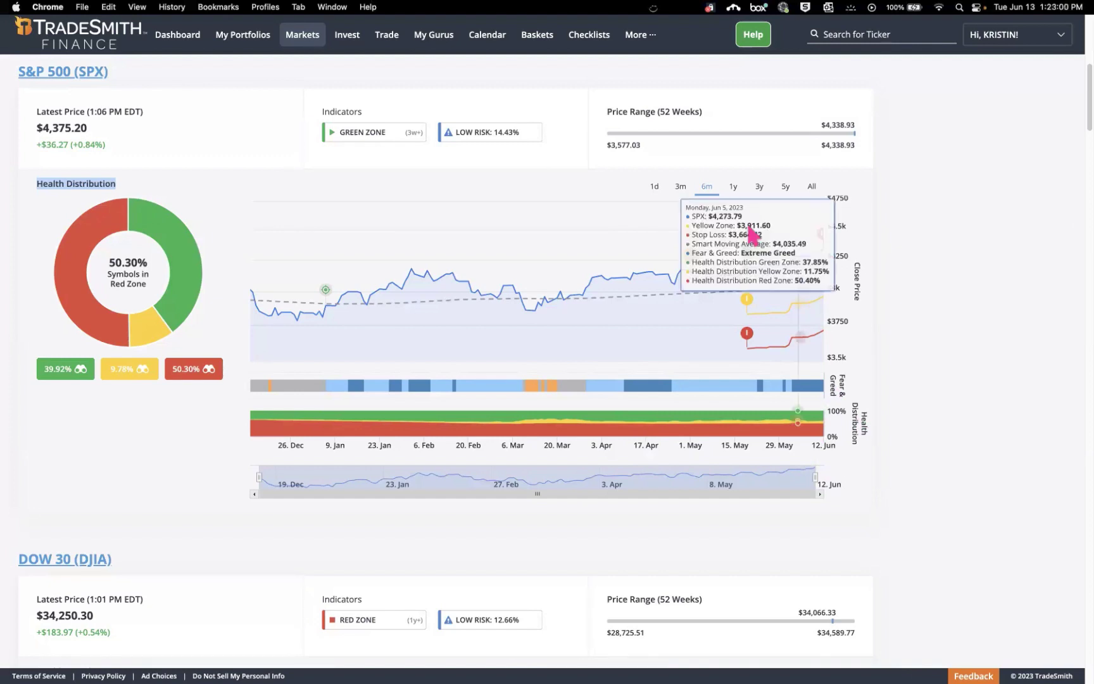
- Set the S&P 500 chart range to 3 years and inspect its health and entry signals during 2022
left_click(759, 188)
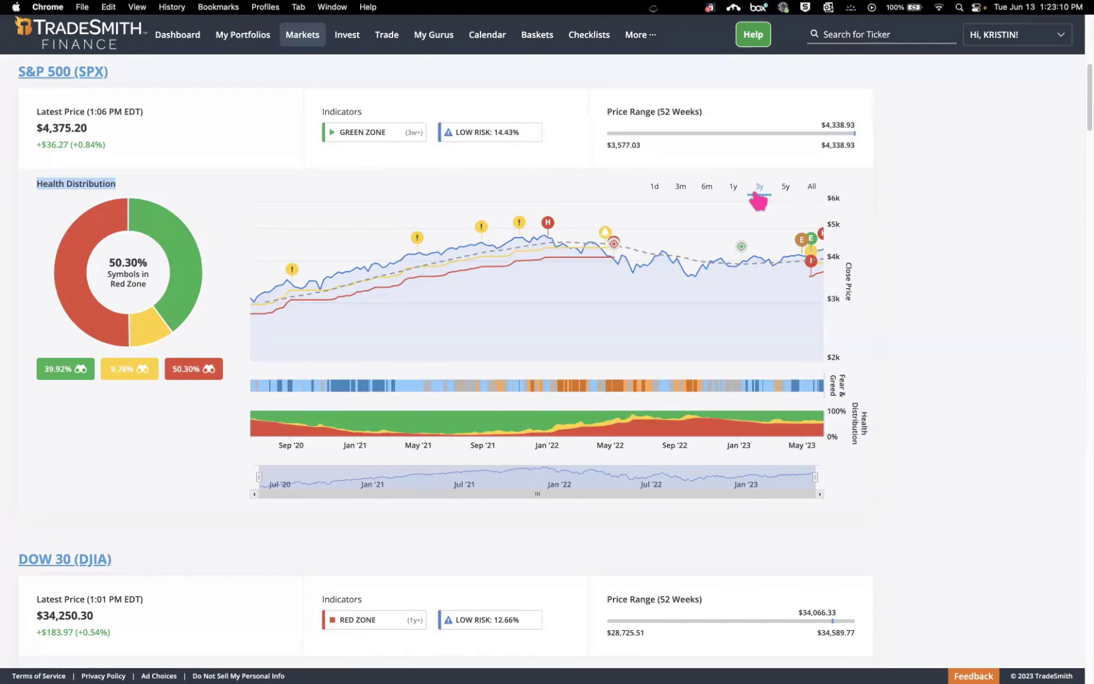
mouse_move(633, 256)
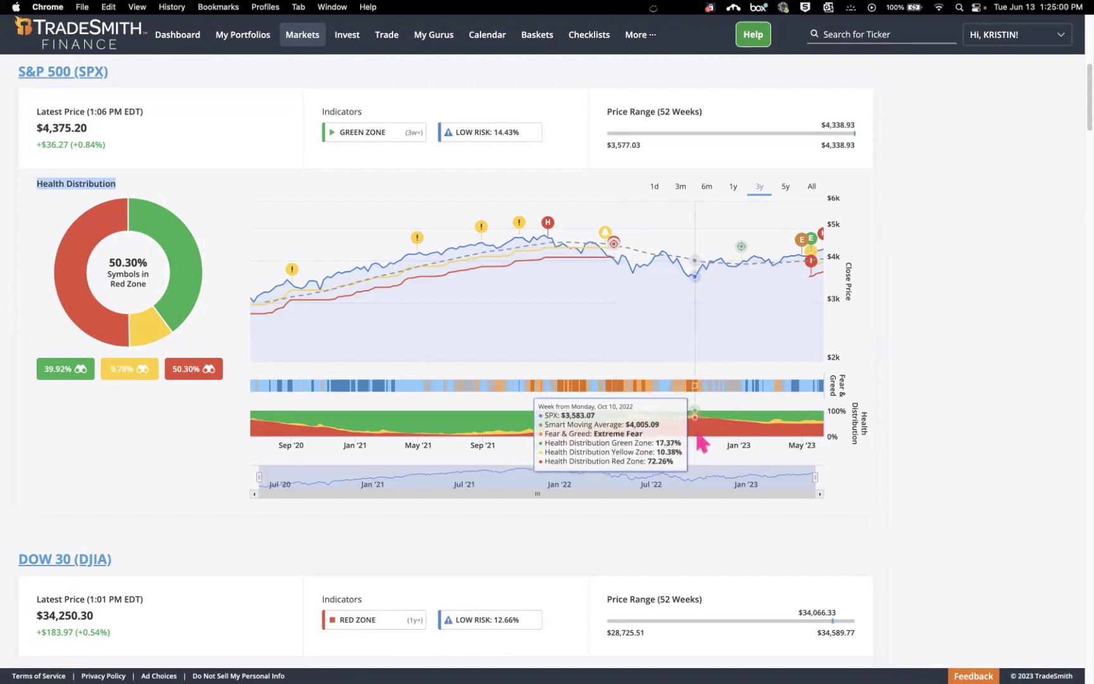
mouse_move(743, 250)
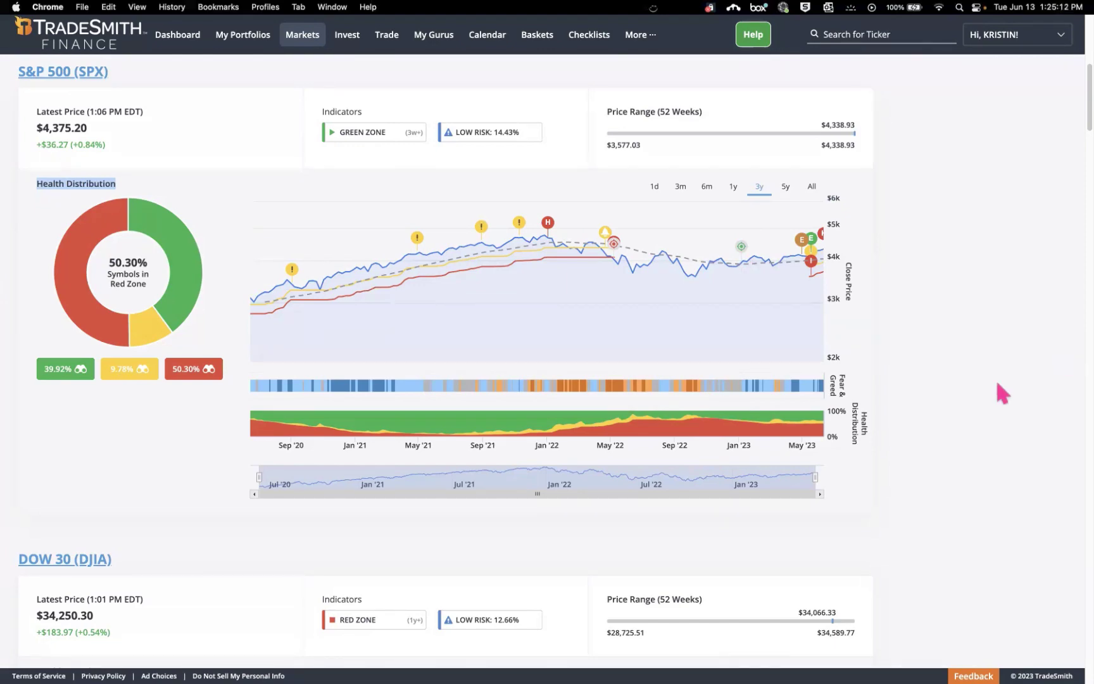
- View the components of the S&P 500 in the screener from its row in the market list
scroll(978, 390, "up", 5)
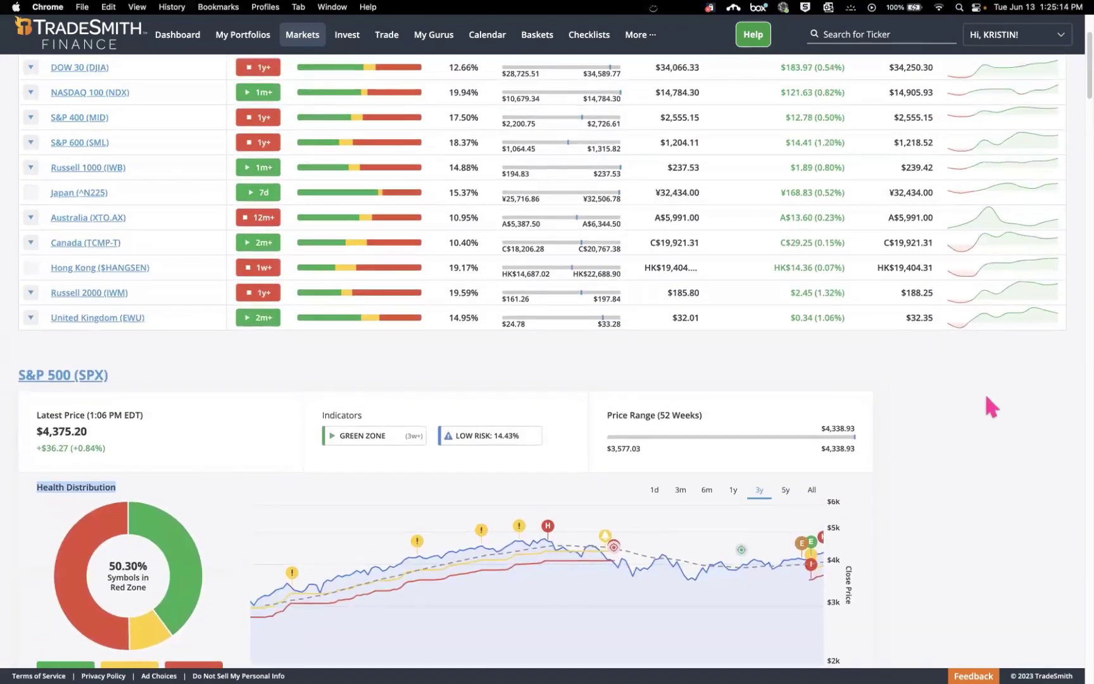
scroll(916, 411, "up", 2)
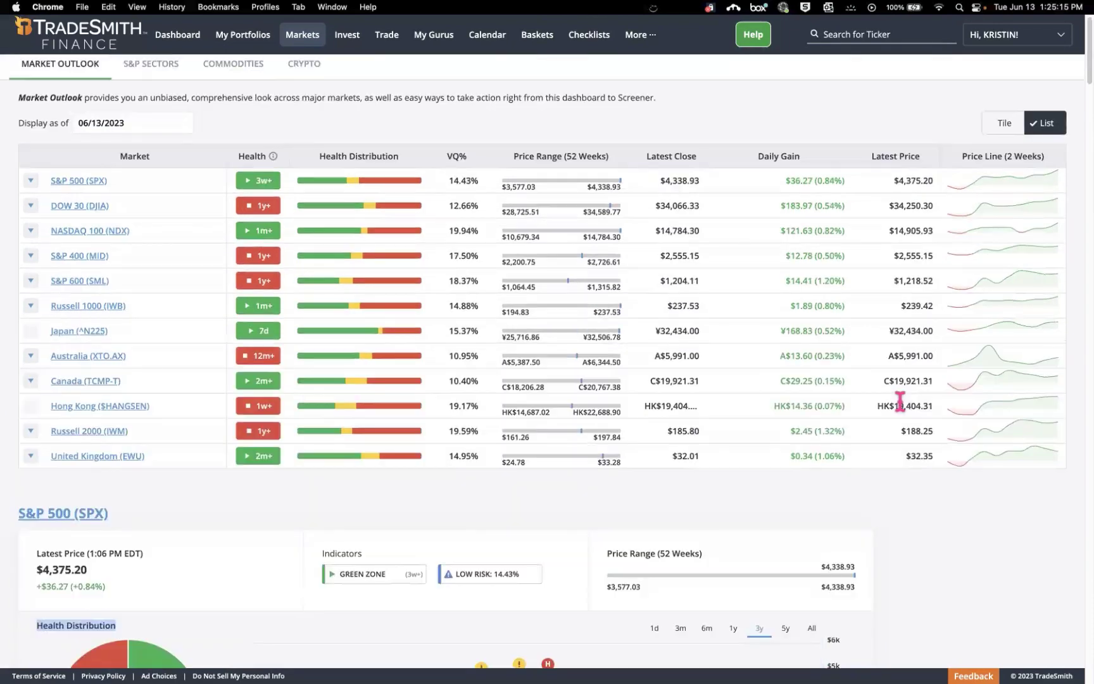
left_click(29, 182)
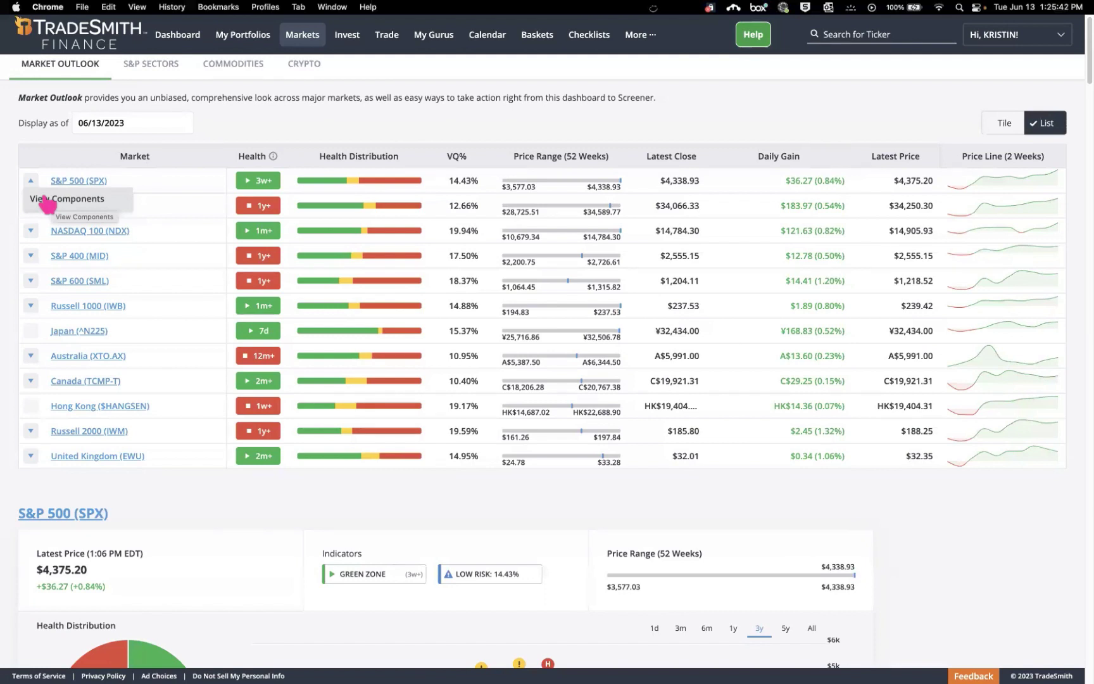
left_click(46, 200)
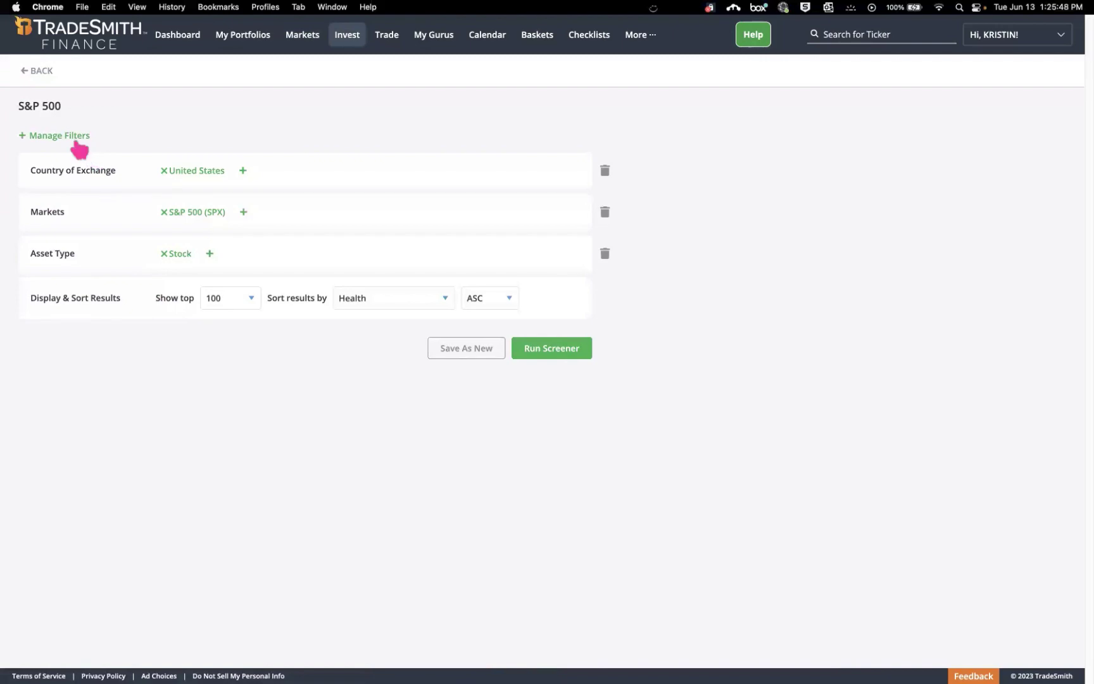
- Review the filters available for the S&P 500 screener without changing any, and return to the Market Outlook list
left_click(75, 139)
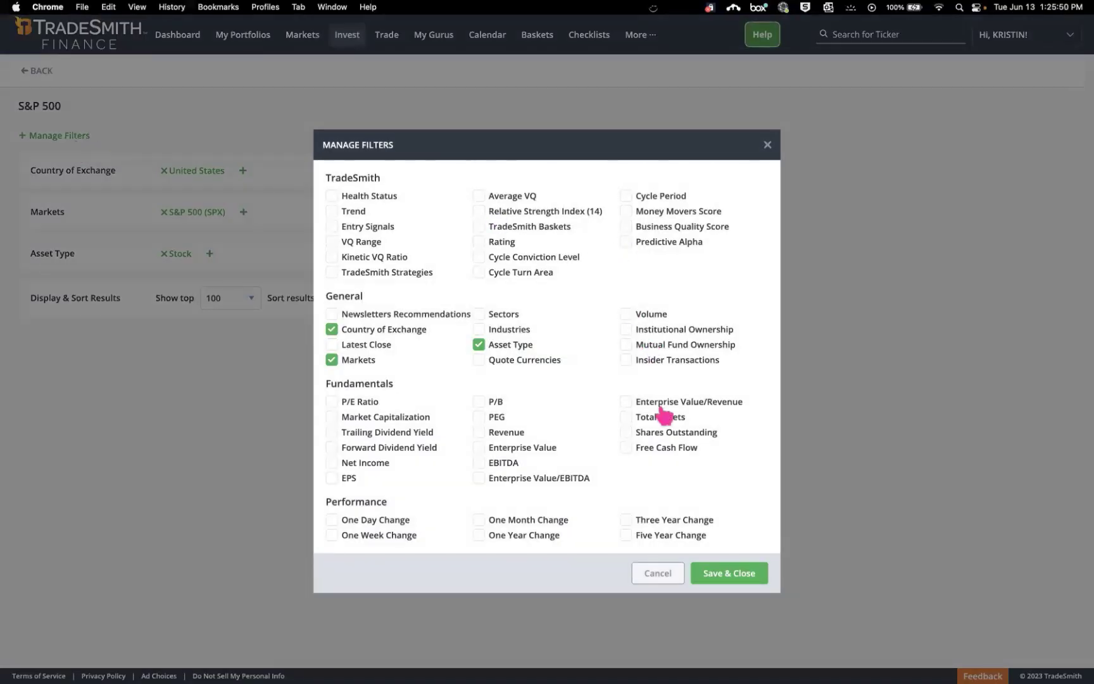
left_click(658, 574)
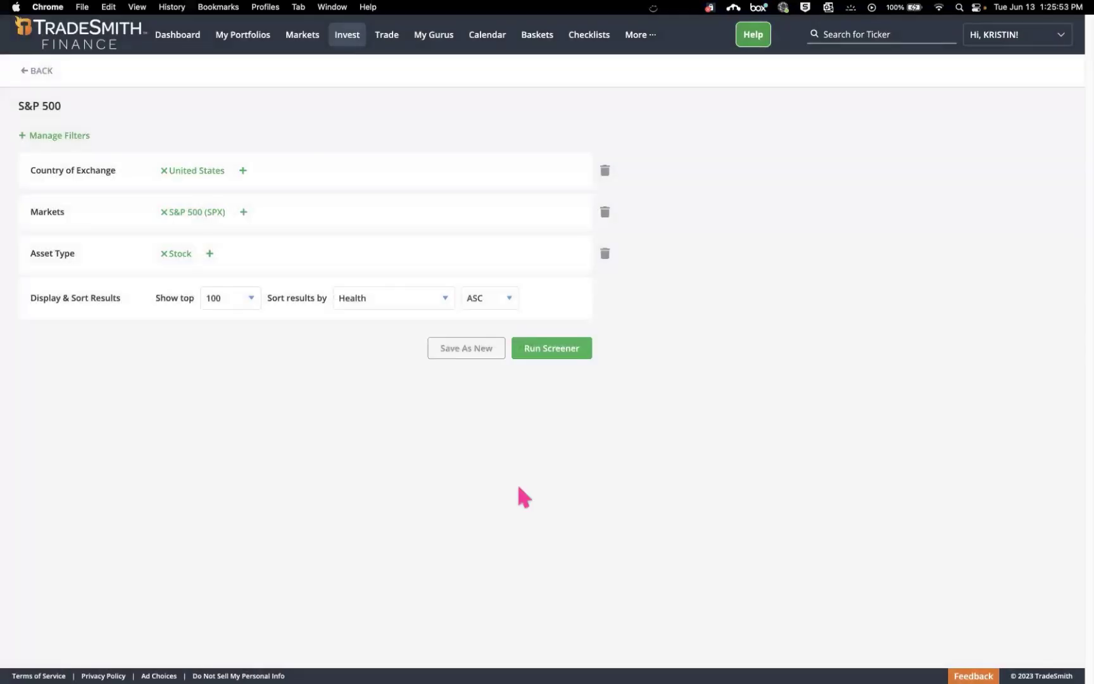
left_click(42, 71)
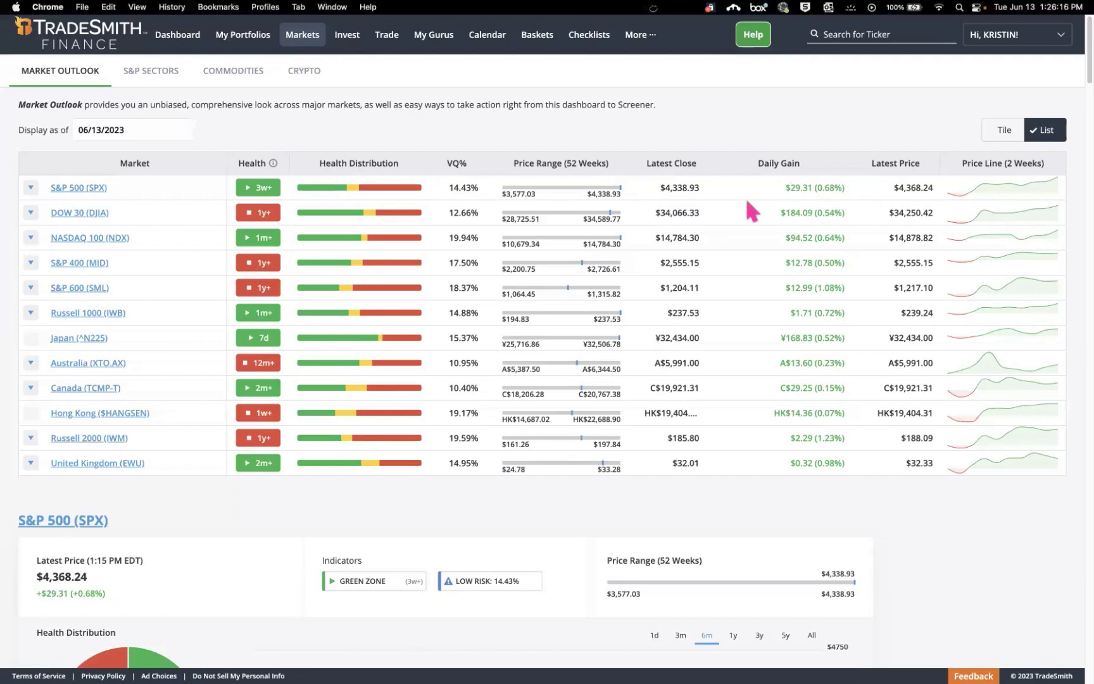
- Show the S&P Sectors as a list and inspect the Consumer Staples and Energy health signals and the sector health distributions
left_click(146, 83)
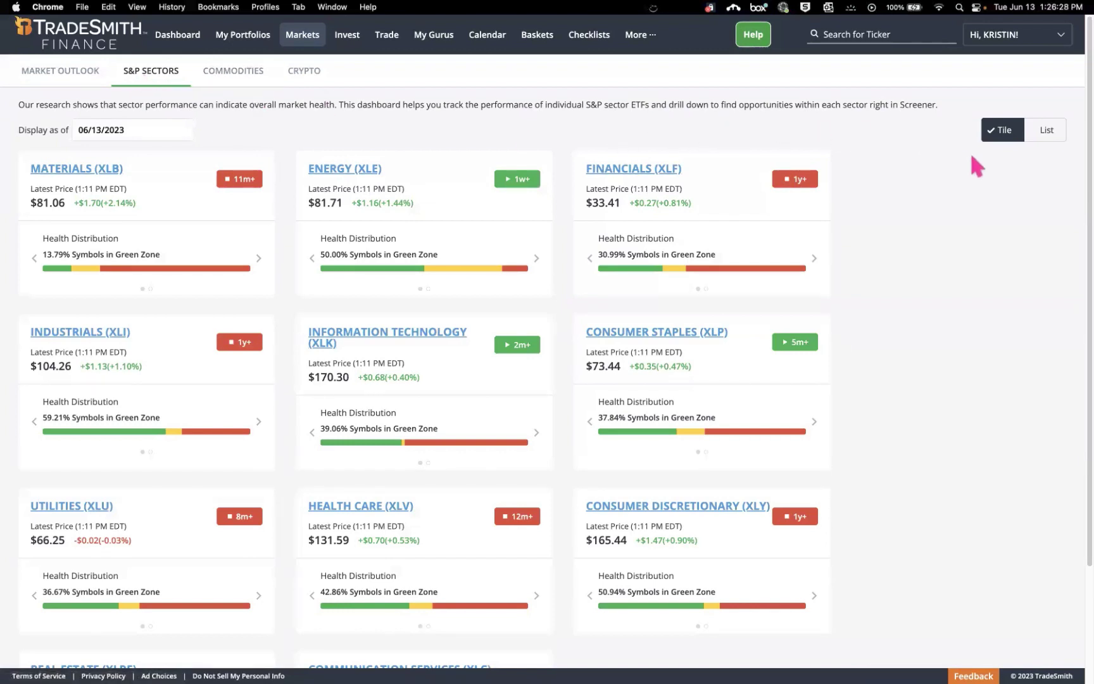
left_click(1045, 136)
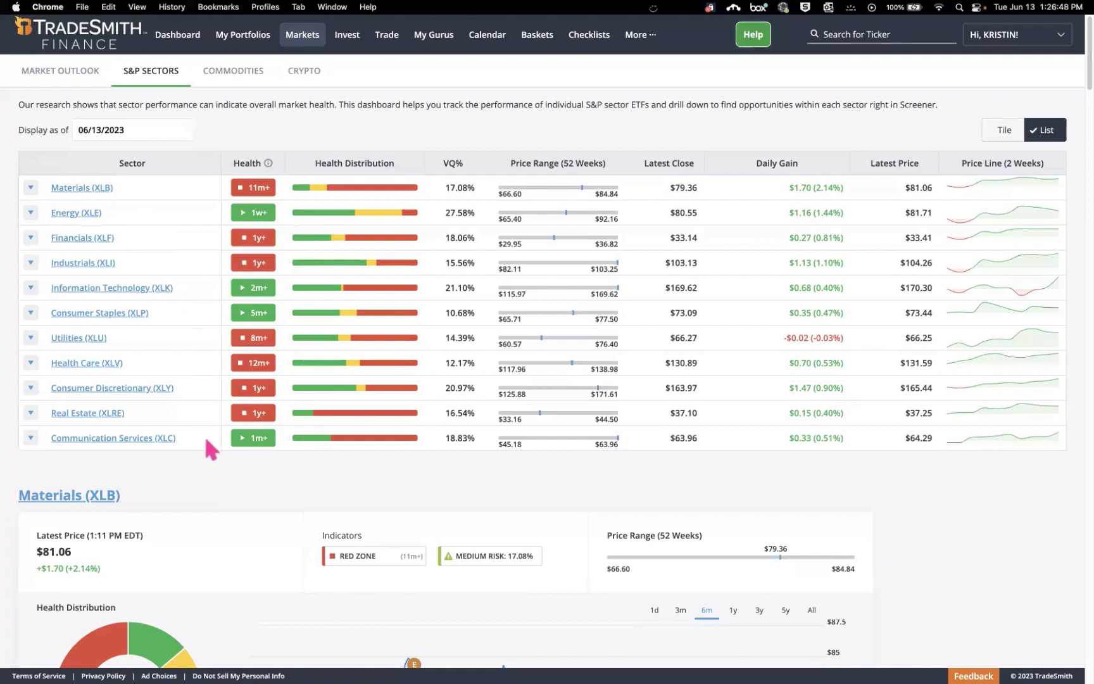
mouse_move(239, 312)
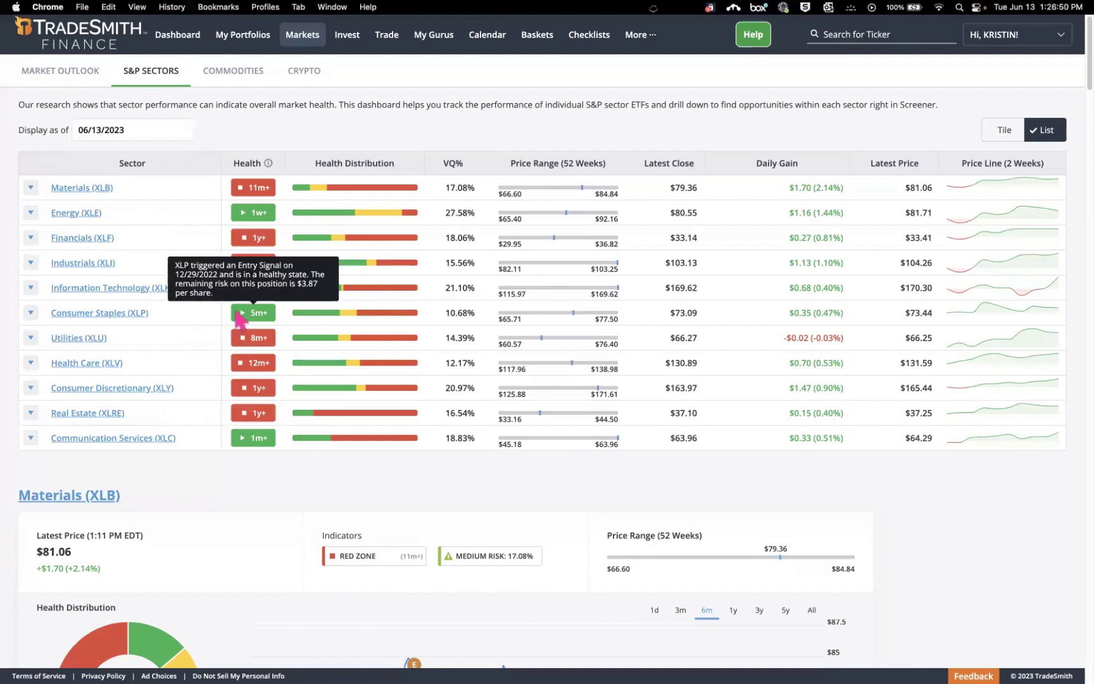
mouse_move(254, 208)
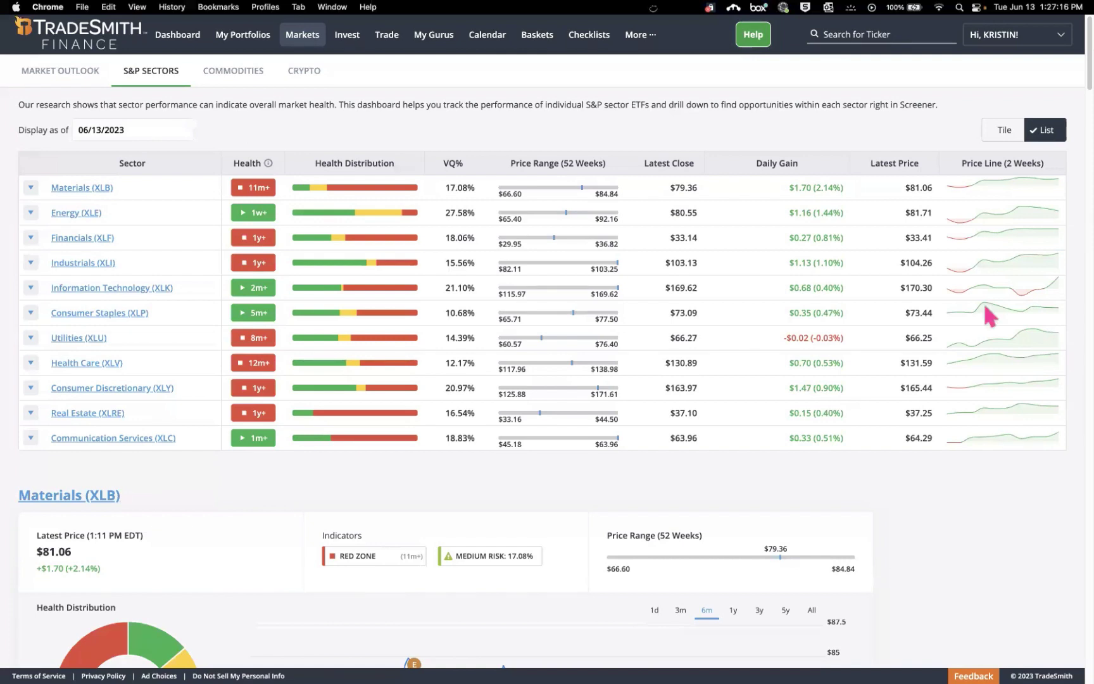
mouse_move(347, 223)
mouse_move(398, 216)
mouse_move(359, 396)
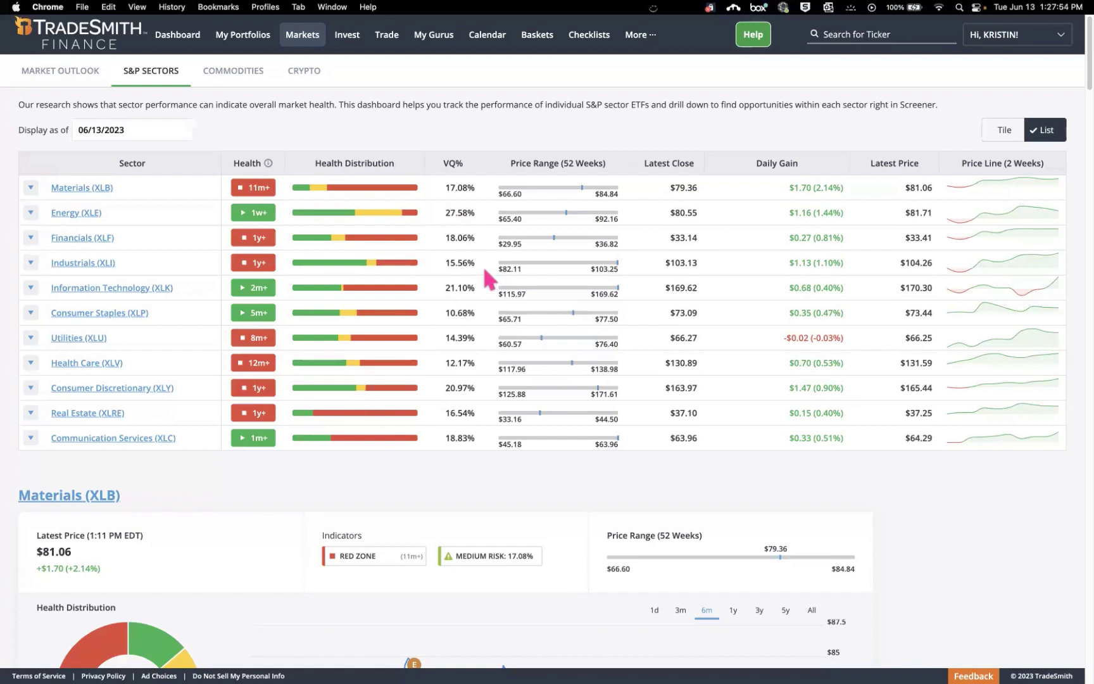
- Go to the Energy (XLE) sector details and run the screener for its Green Zone stocks
left_click(78, 216)
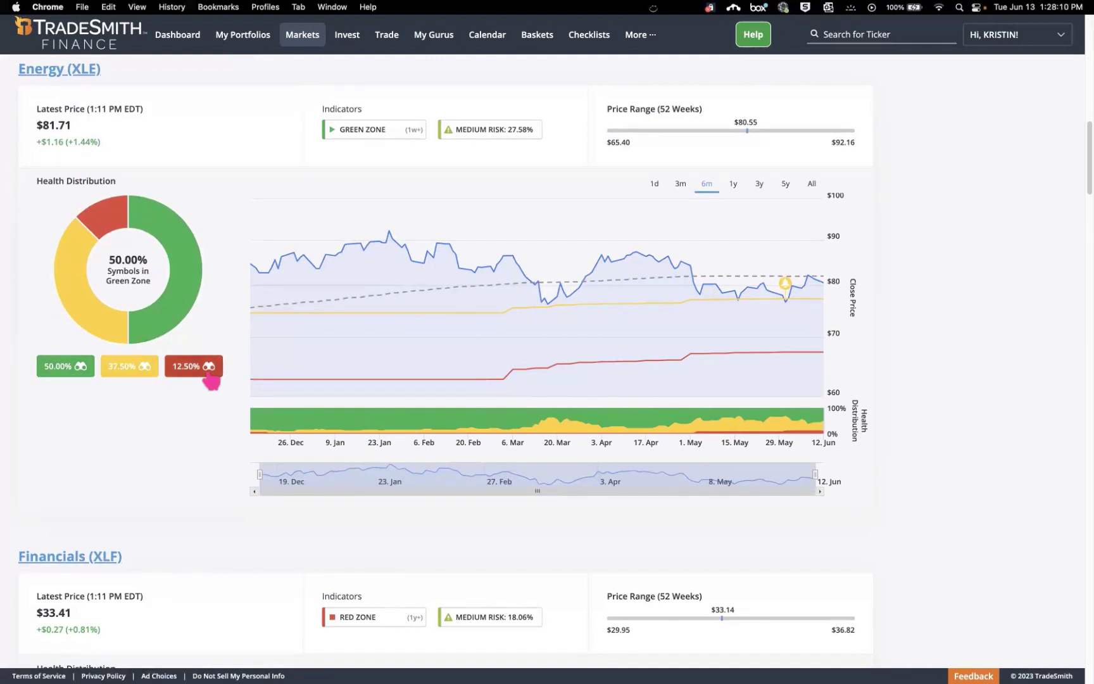
left_click(65, 372)
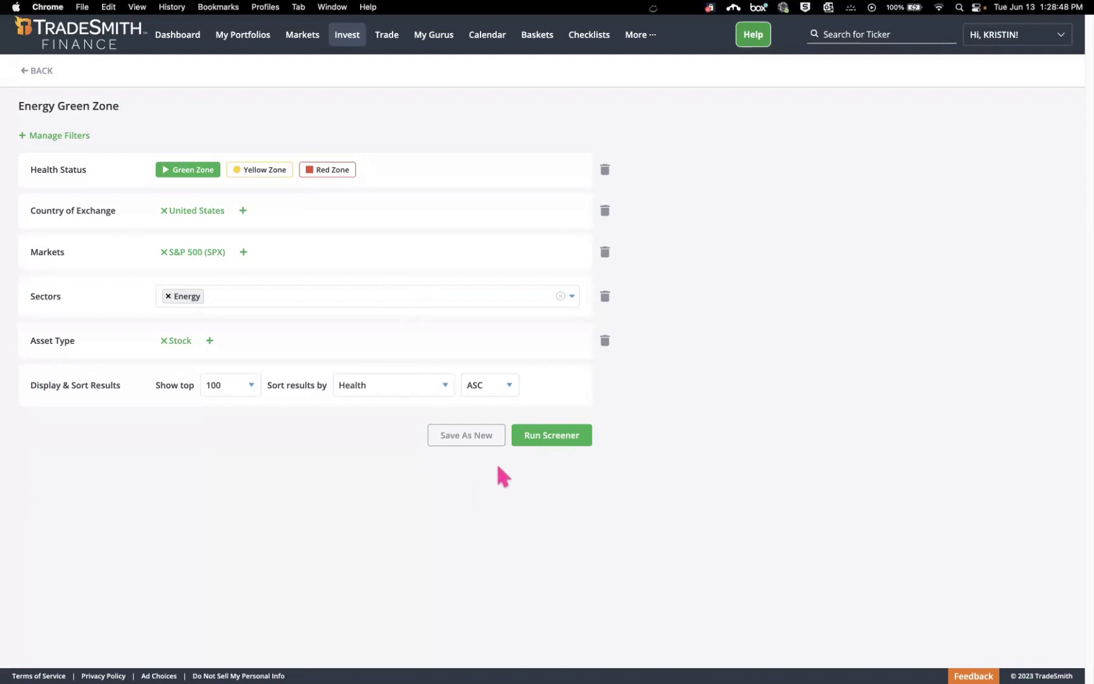
left_click(525, 443)
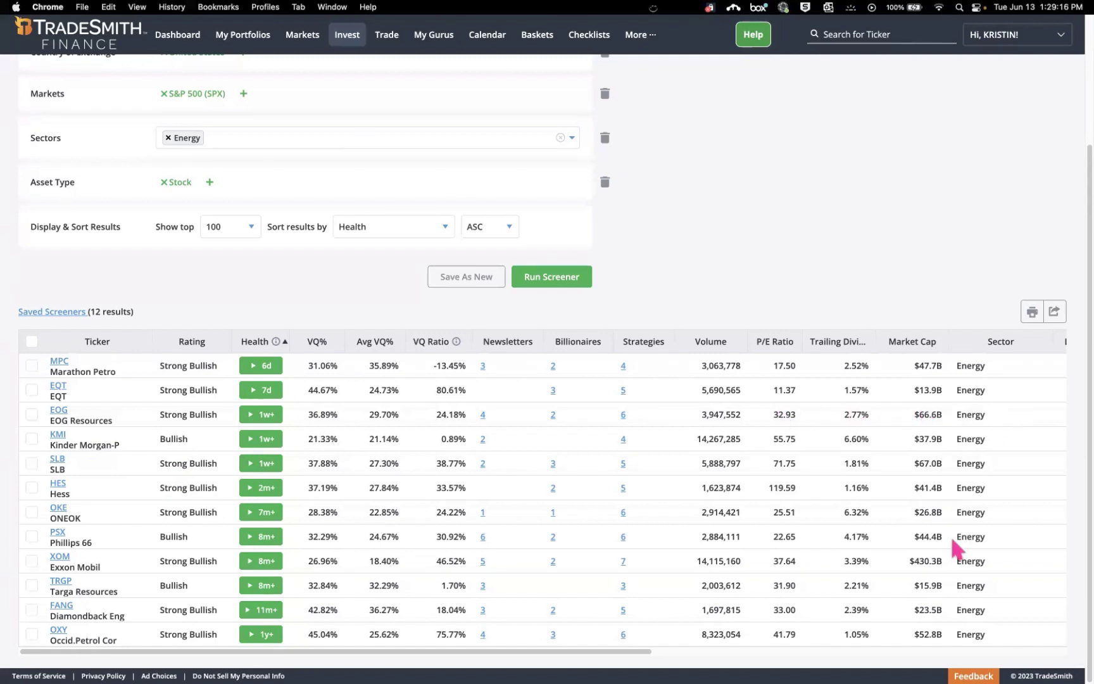
- Review the Energy Green Zone screener results and filters, and return to the S&P Sectors list
scroll(969, 532, "up", 1)
scroll(969, 532, "up", 1)
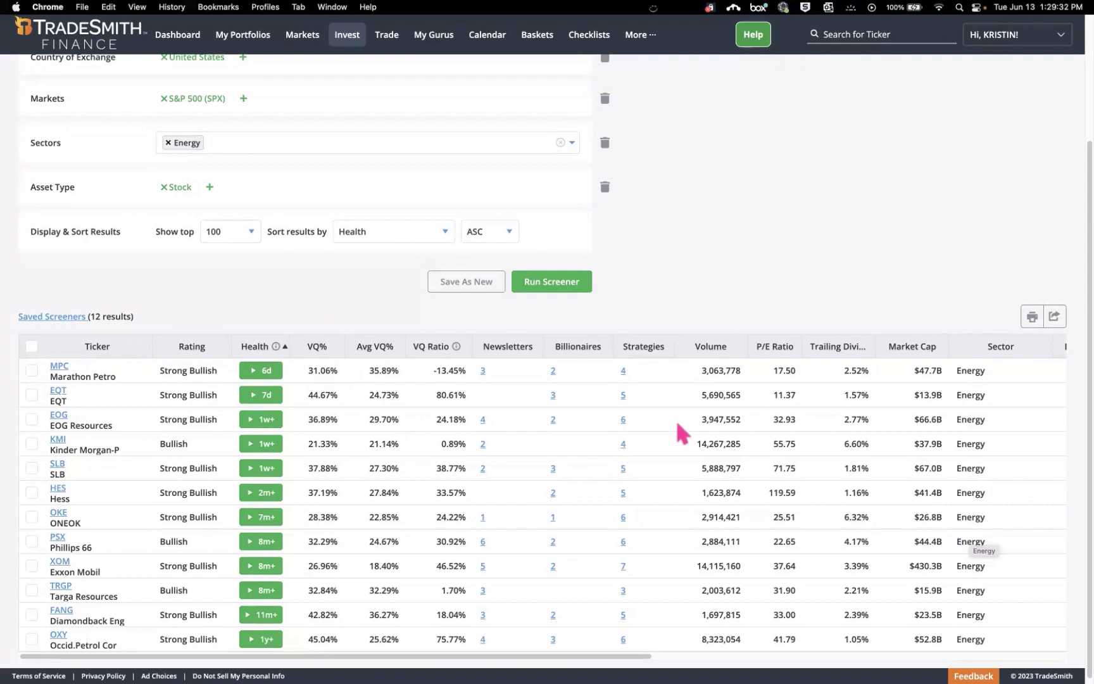
scroll(767, 405, "up", 5)
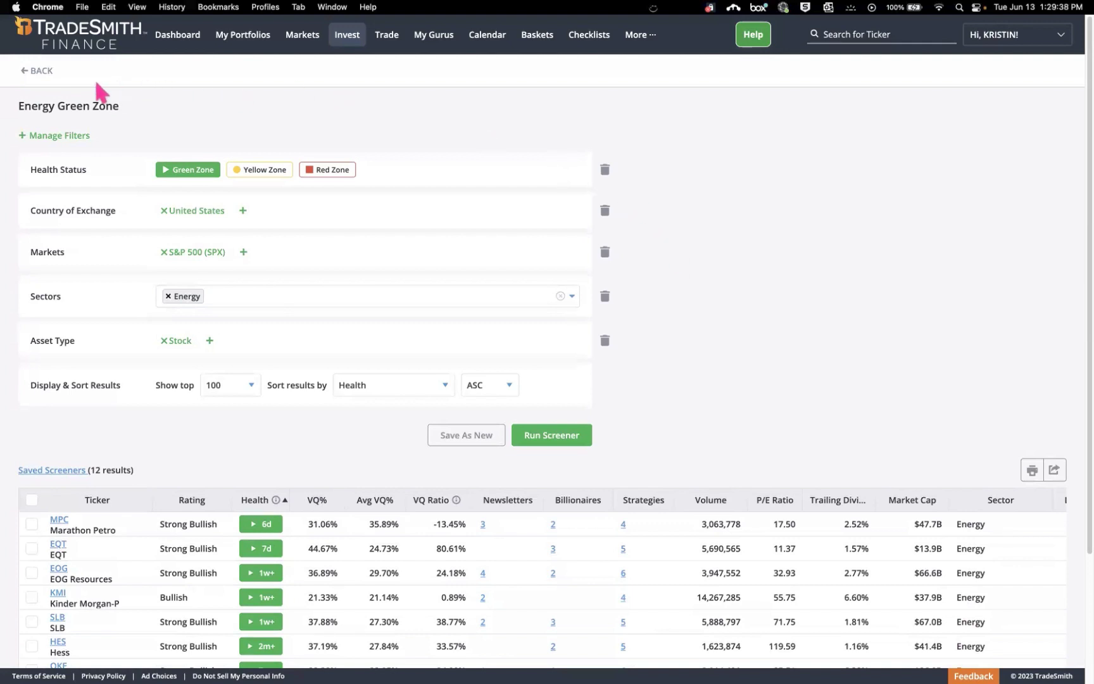
left_click(41, 73)
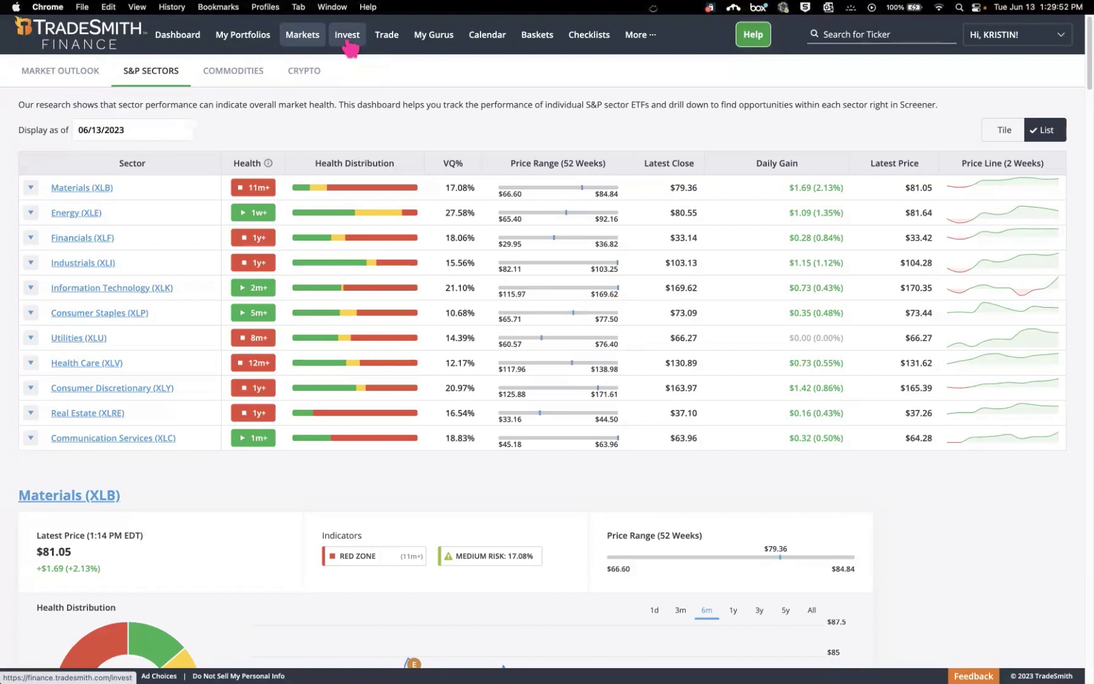
- View the Asset Allocation tool for the portfolios and check its portfolio choices without selecting any
left_click(348, 35)
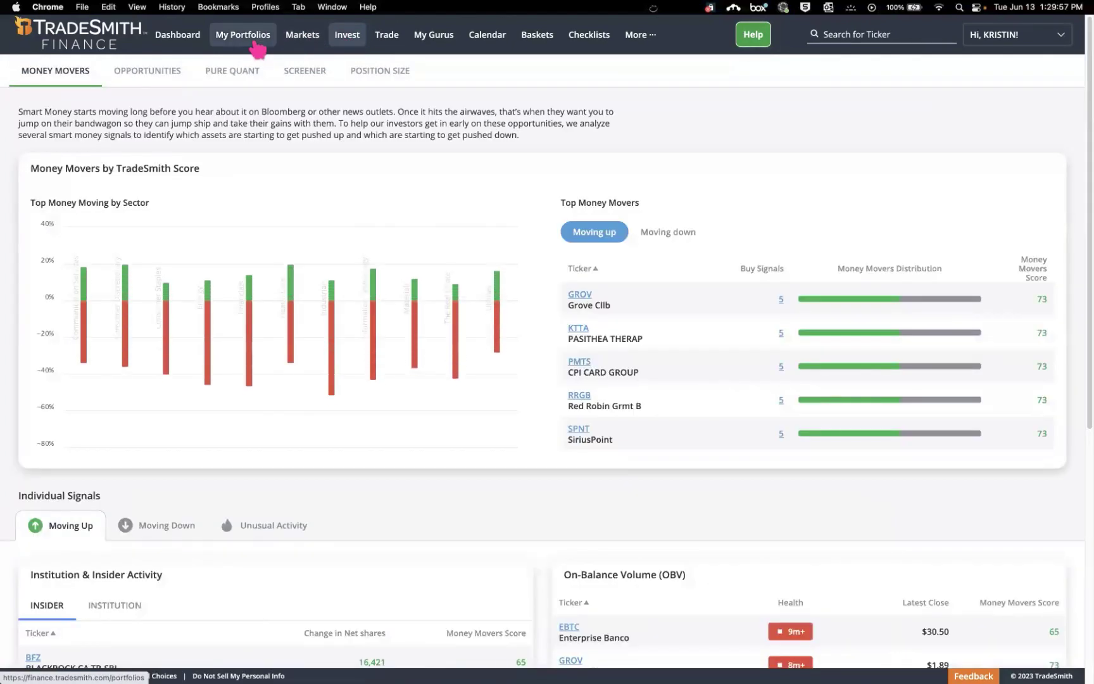
left_click(257, 49)
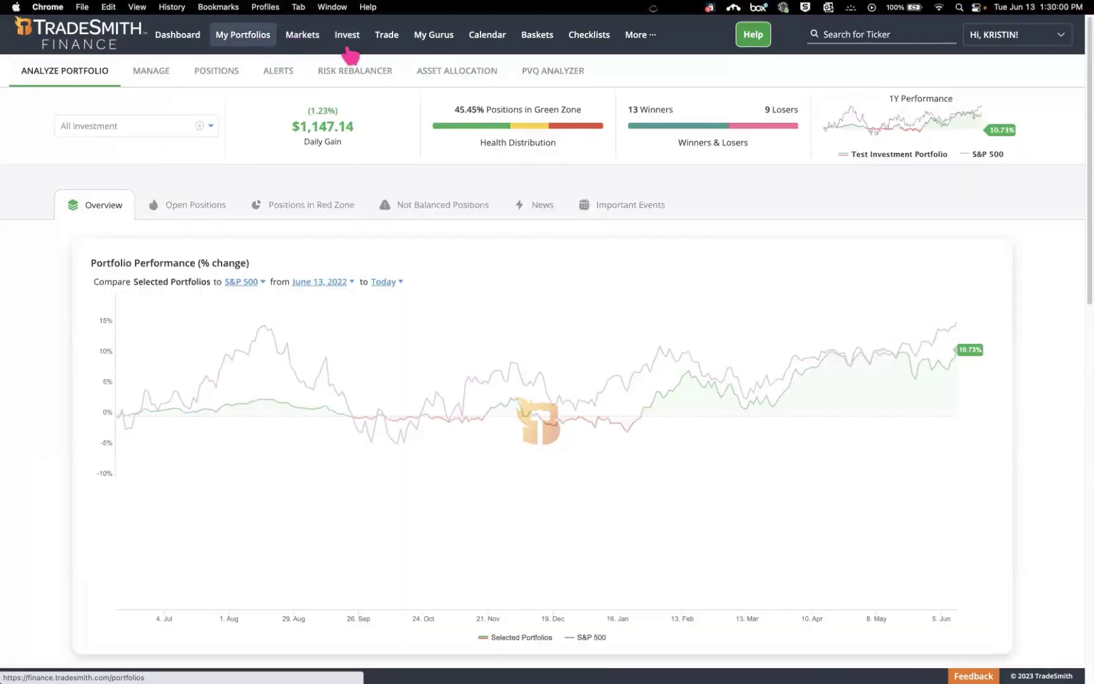
left_click(446, 77)
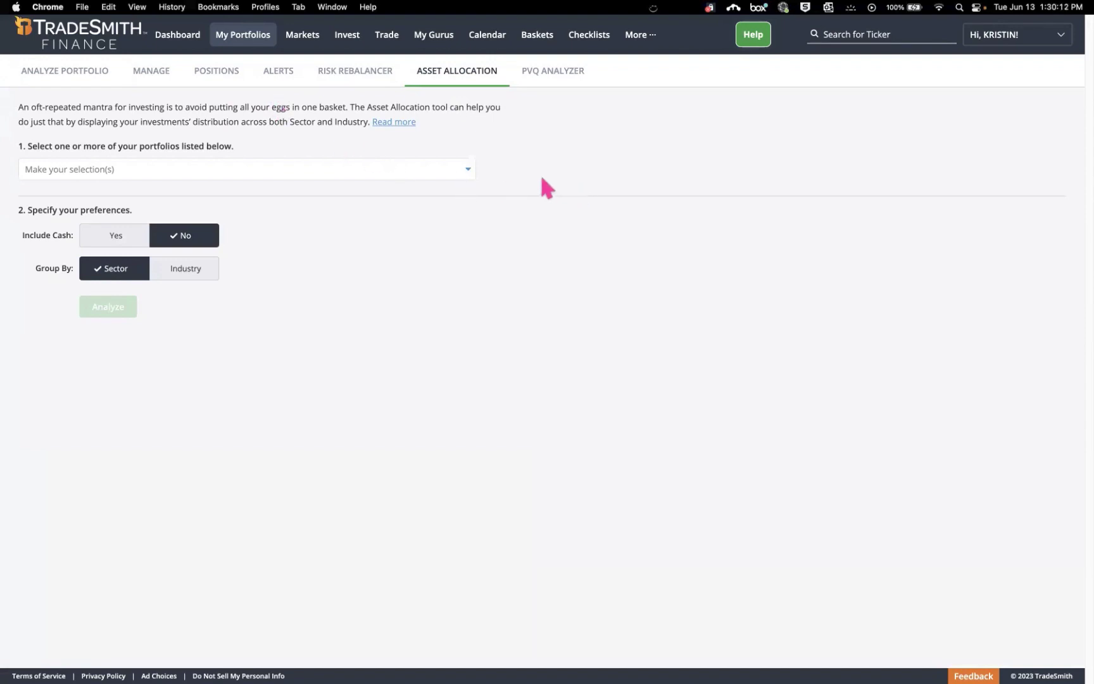
left_click(468, 171)
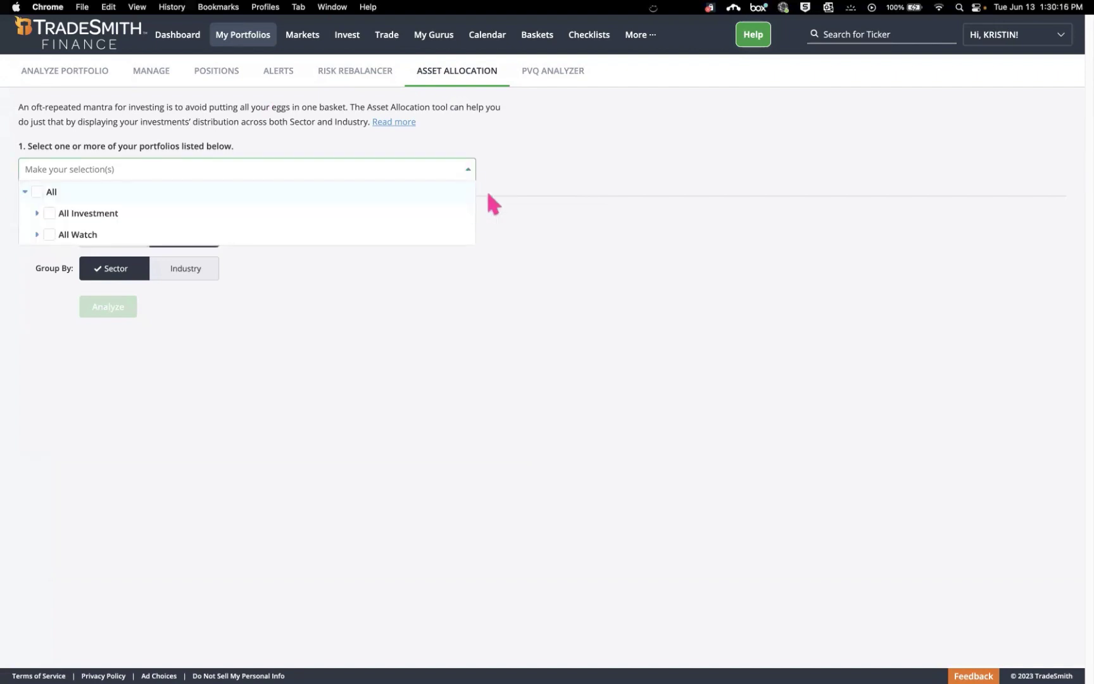
left_click(514, 160)
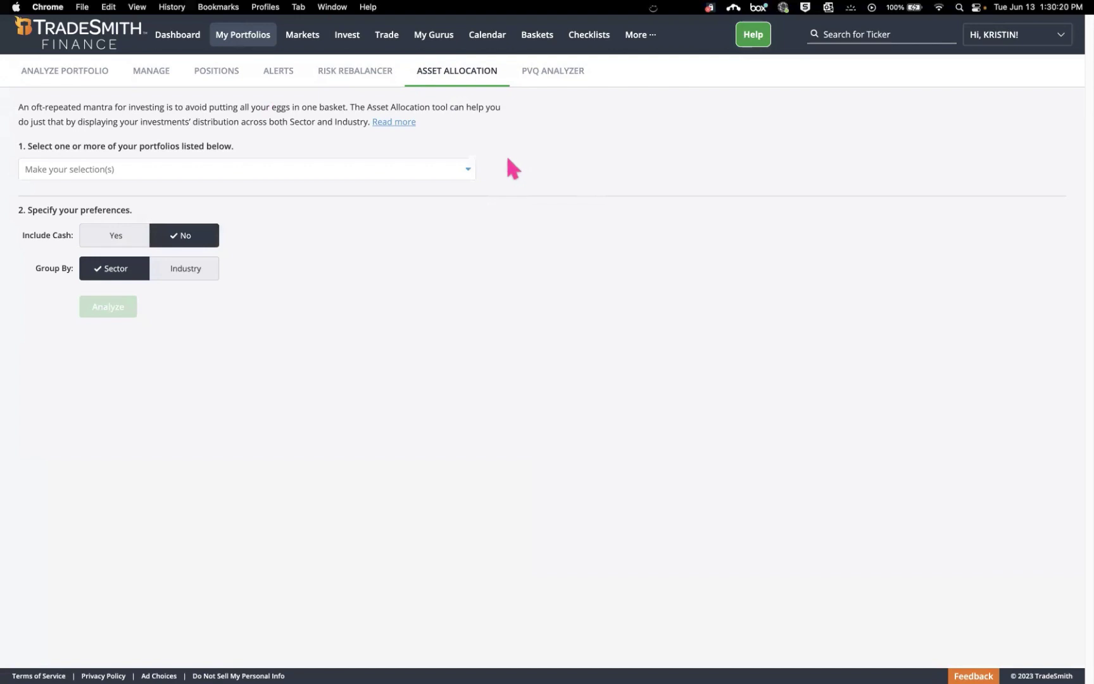
- Return to the S&P Sectors in list view and inspect the health signal and health distribution of Materials (XLB)
left_click(311, 48)
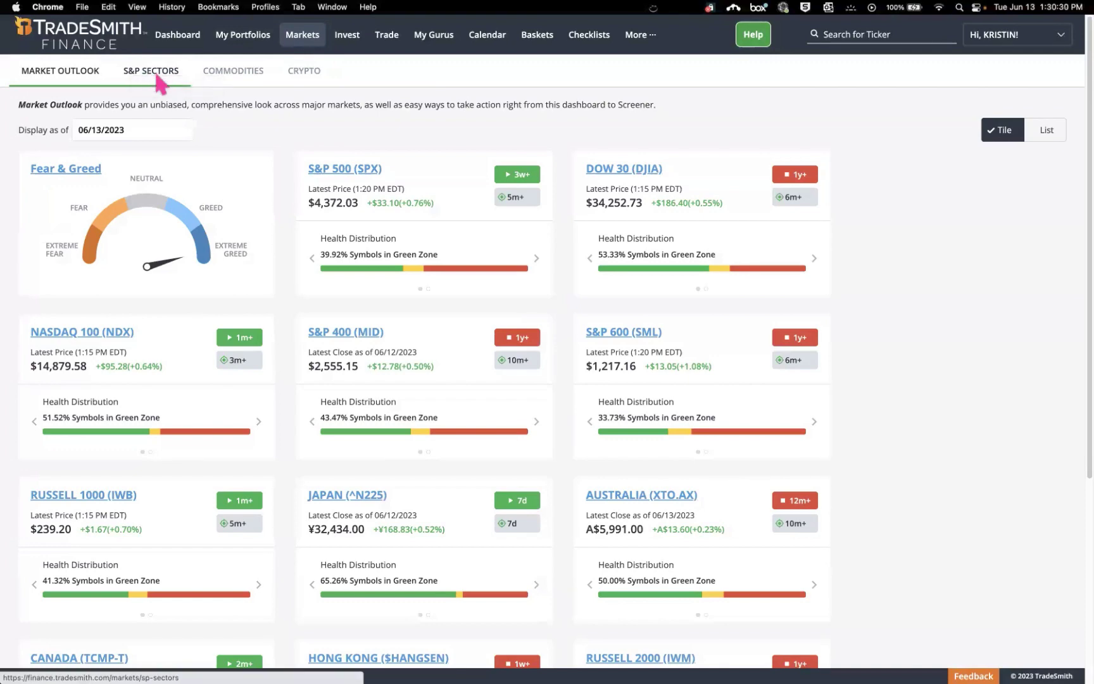
left_click(157, 75)
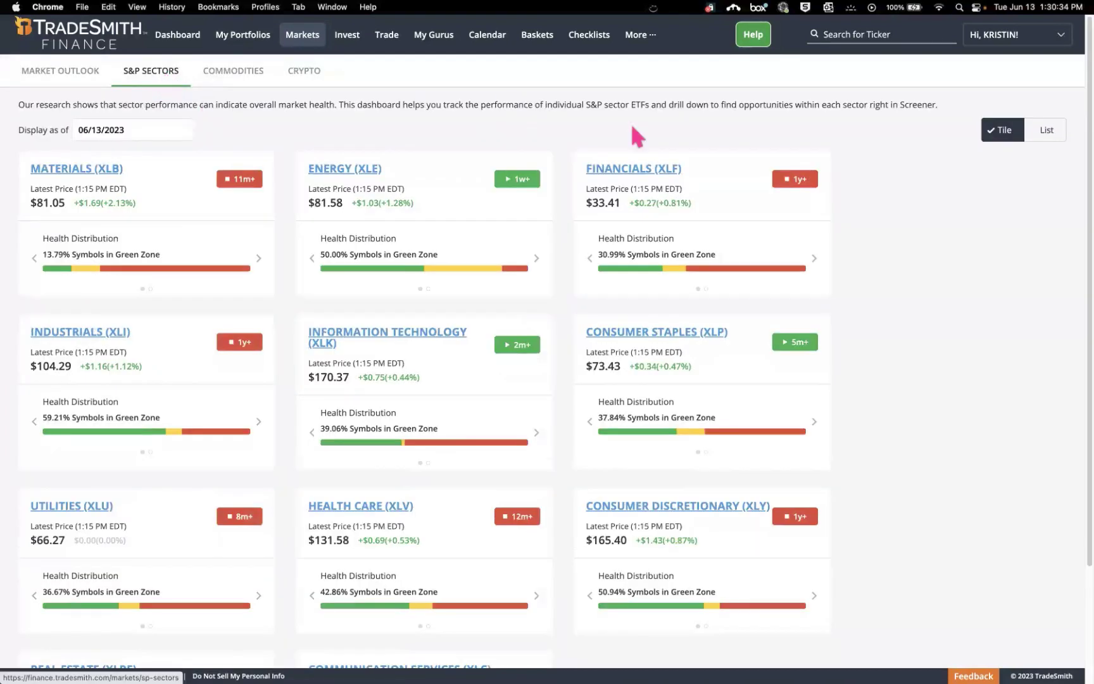
left_click(1042, 135)
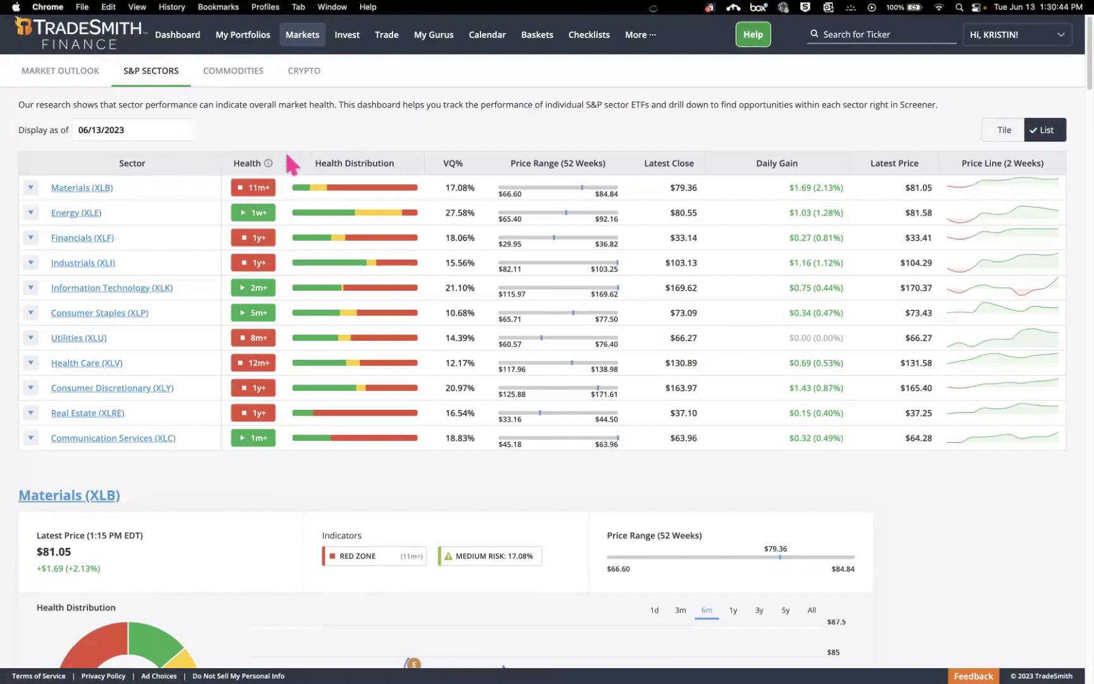
mouse_move(249, 191)
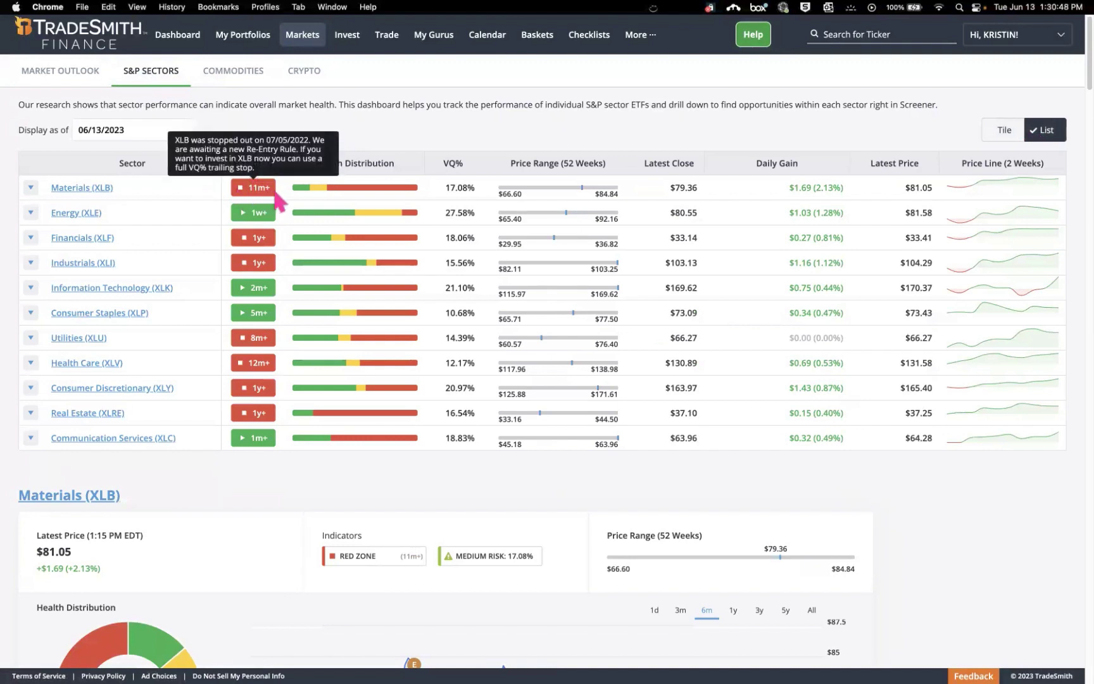
mouse_move(295, 189)
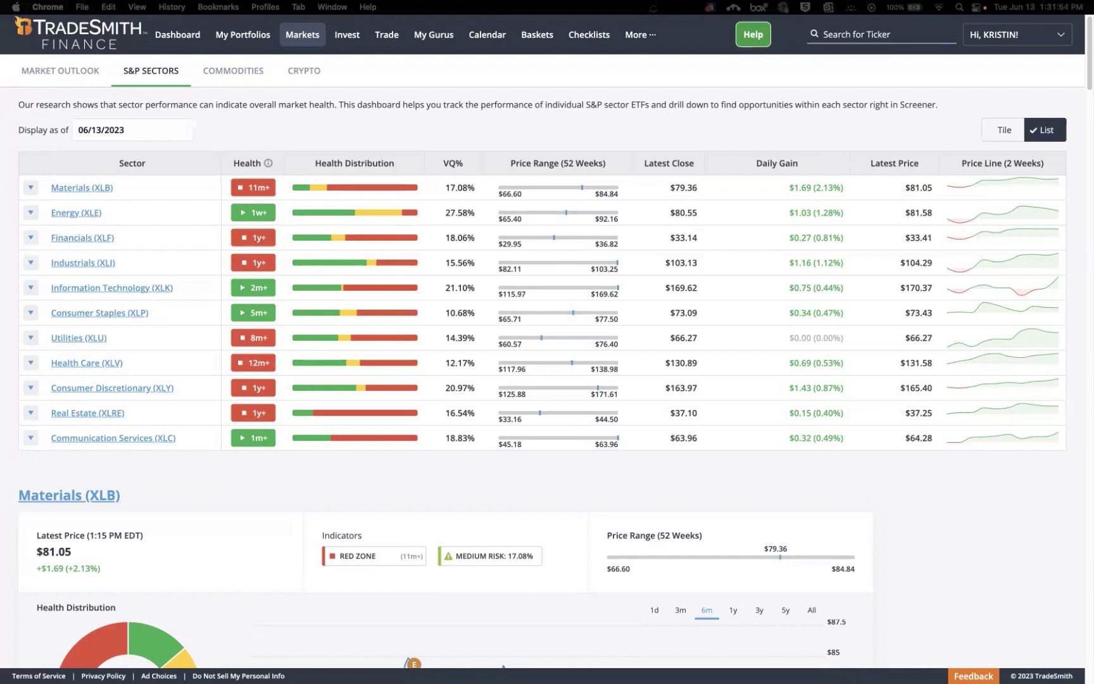
- Take the browser out of full screen and show the Preview image of the bear market signal rules over it, enlarged
left_click(138, 8)
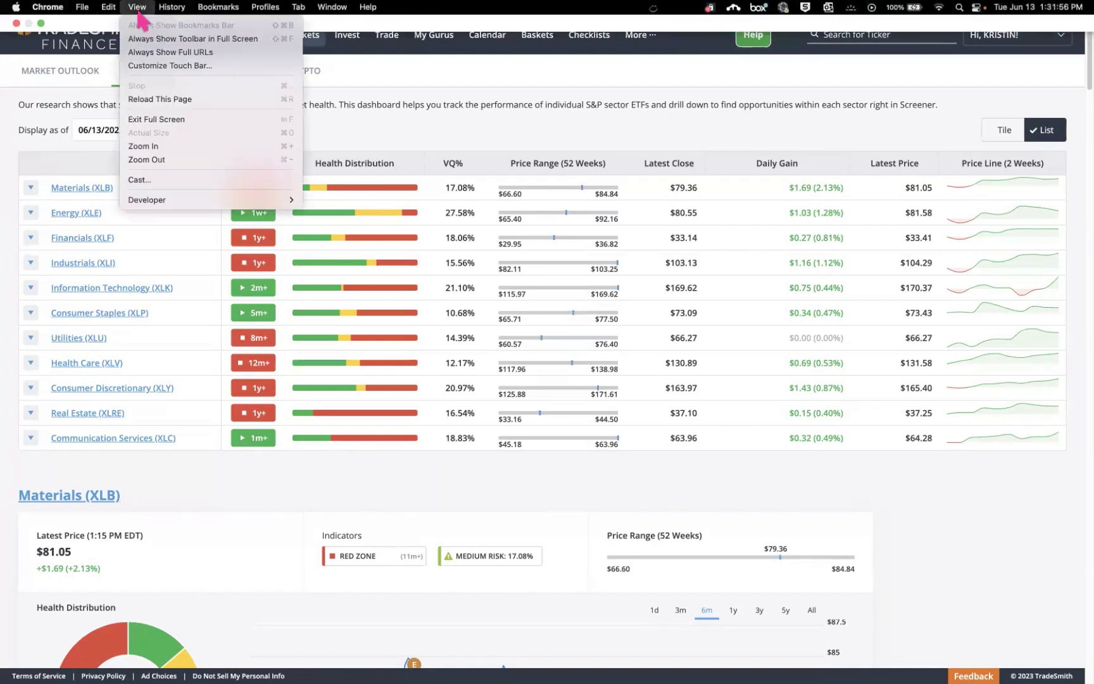
left_click(170, 122)
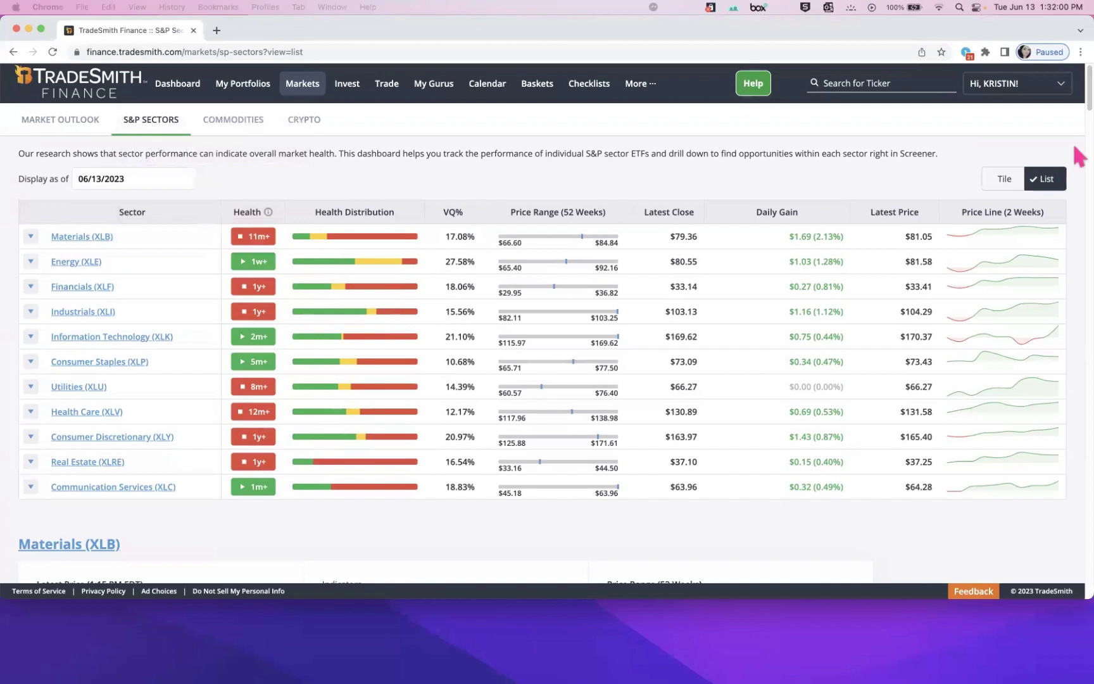
left_click_drag(1079, 155, 482, 181)
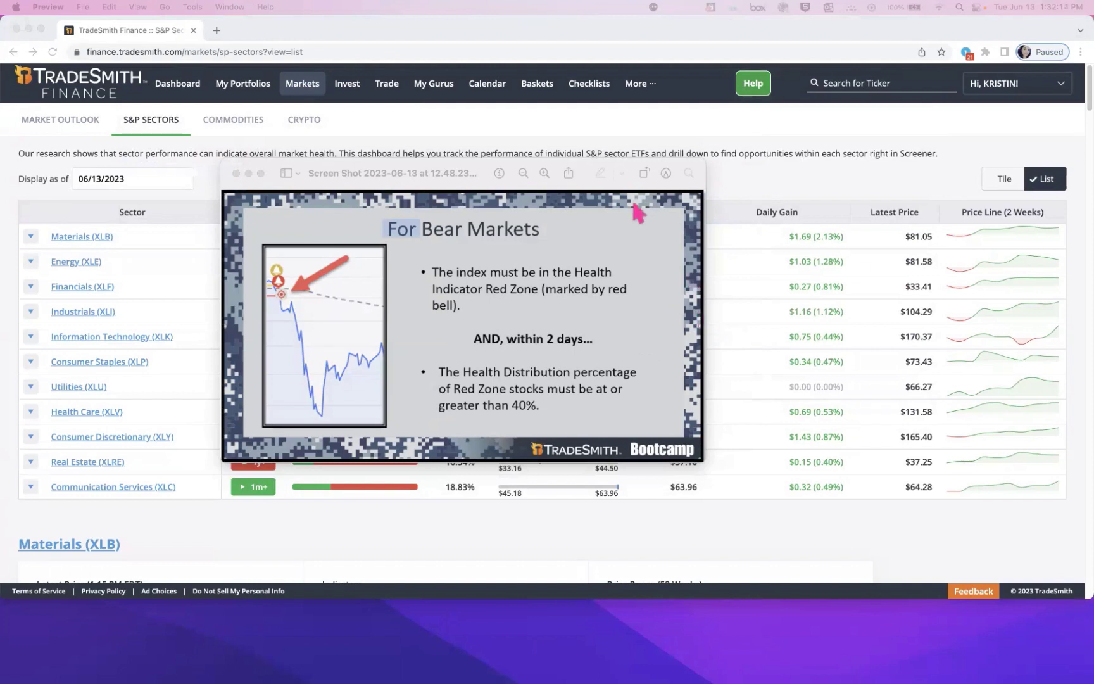
left_click_drag(607, 163, 609, 115)
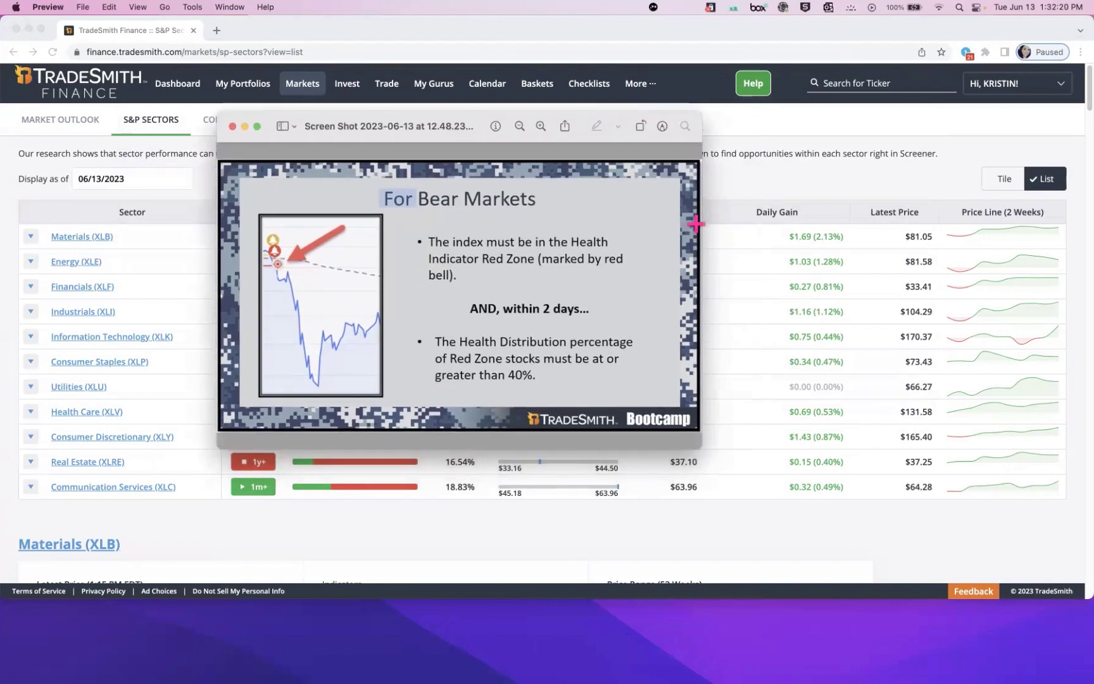
left_click_drag(706, 222, 770, 235)
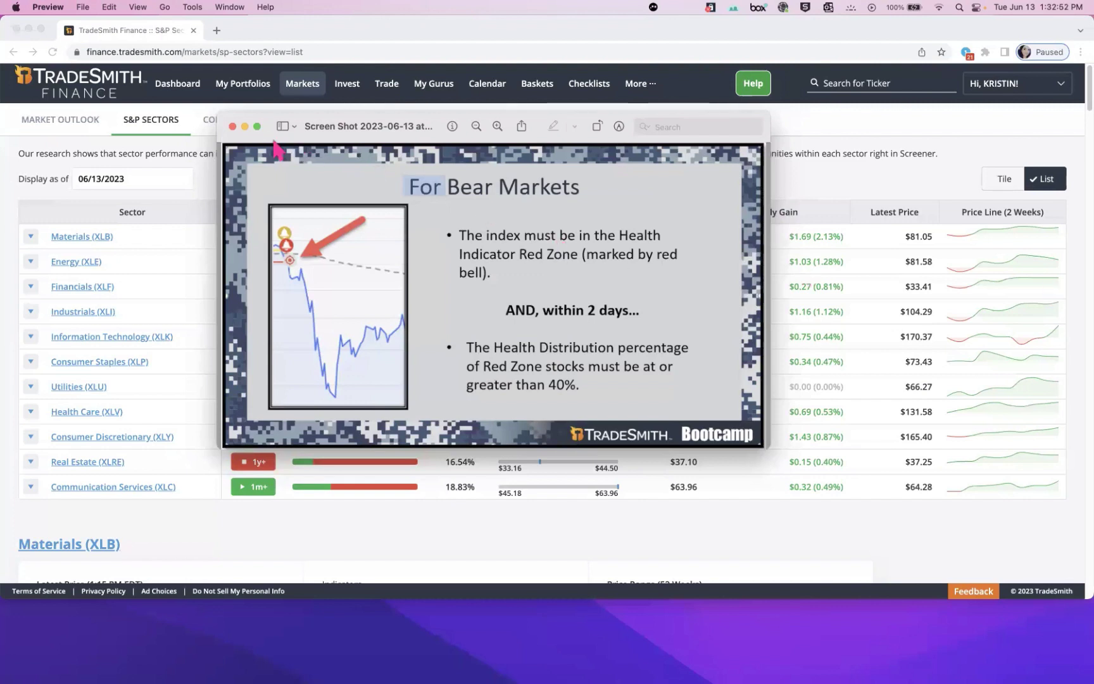
- Put the bear market slide away and show the slide with the bull market signal rules over the browser
left_click_drag(272, 126, 774, 116)
key("super+w")
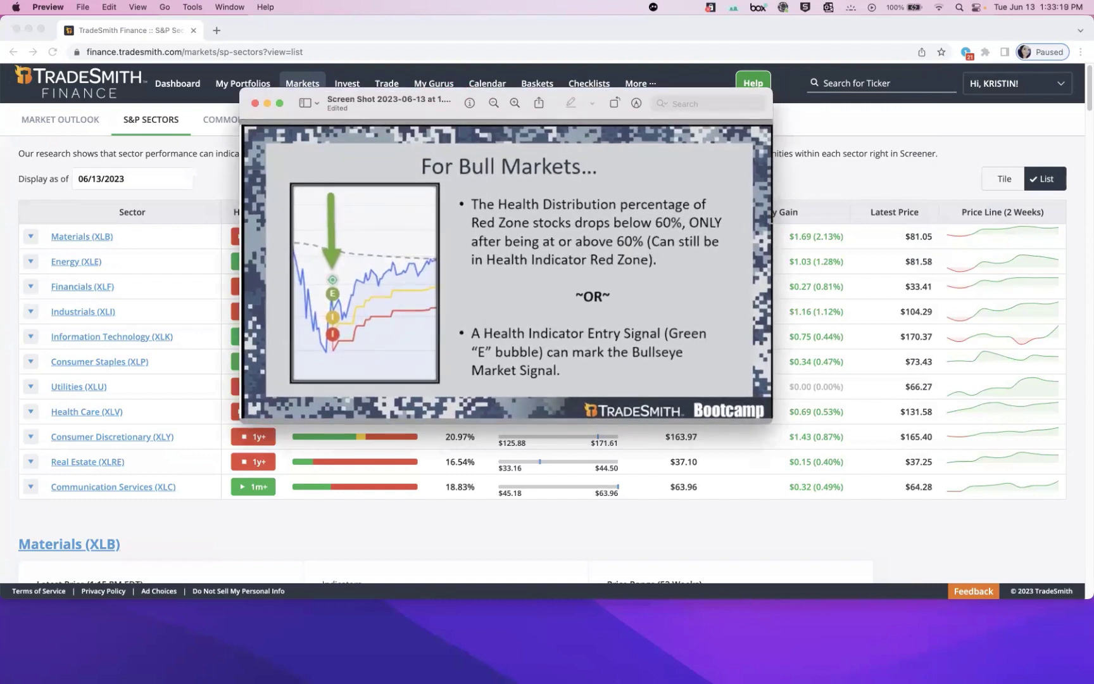
key("super+shift+5")
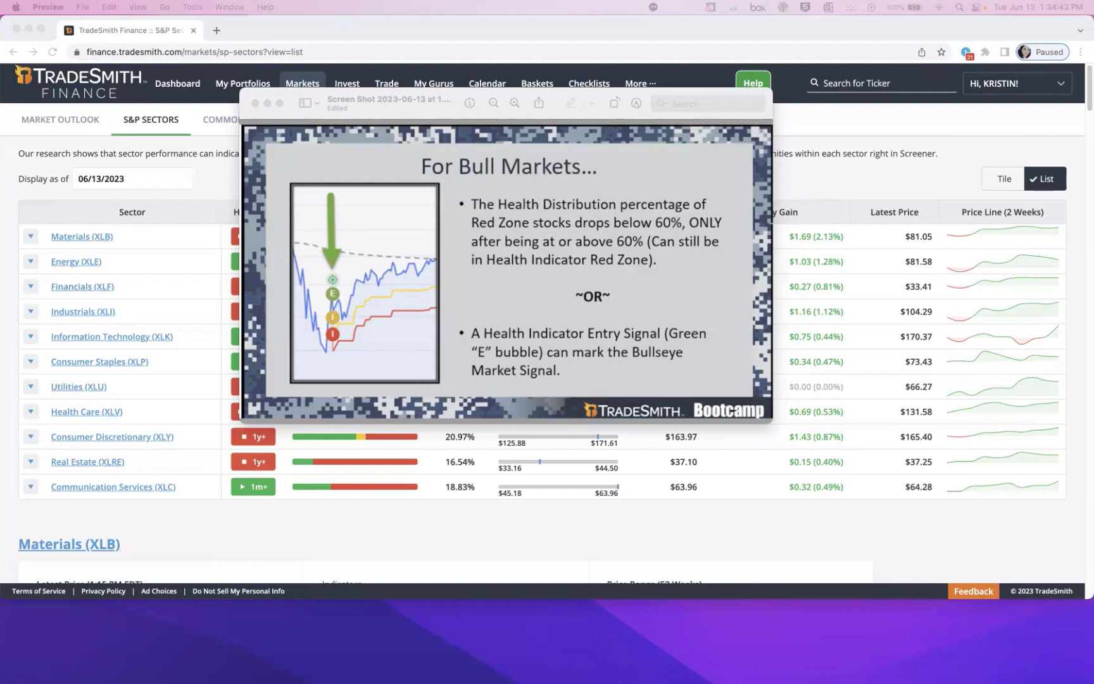
- Move the bull market slide off the browser and put the S&P Sectors page back in full screen
left_click_drag(286, 98, 1084, 50)
left_click(1084, 50)
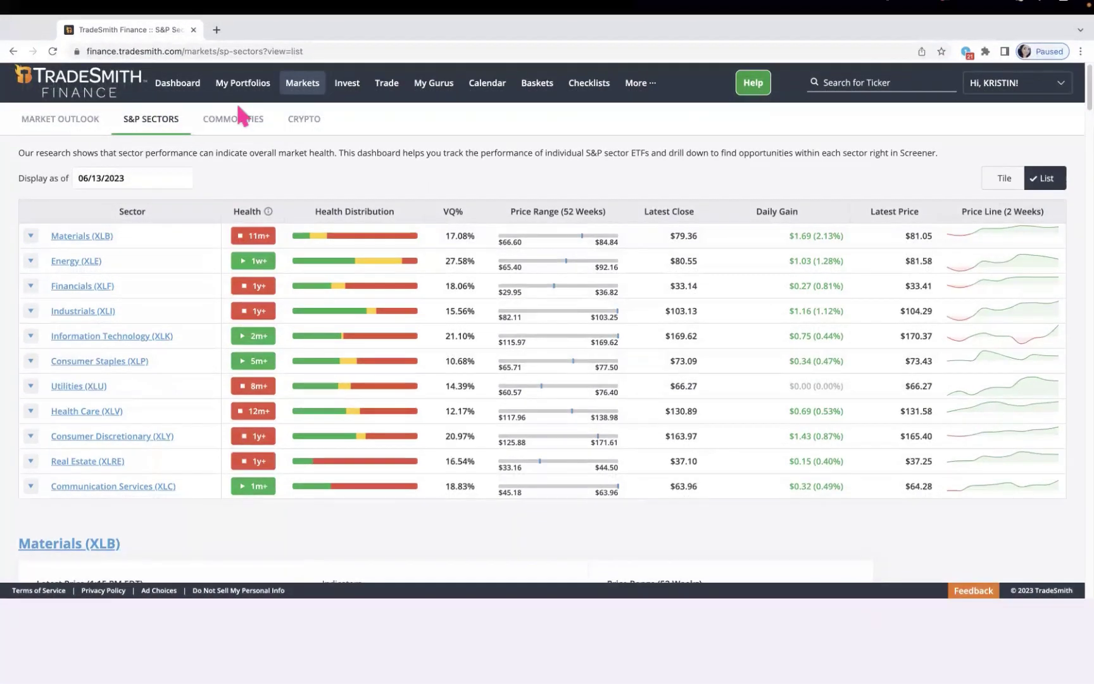
key("ctrl+super+f")
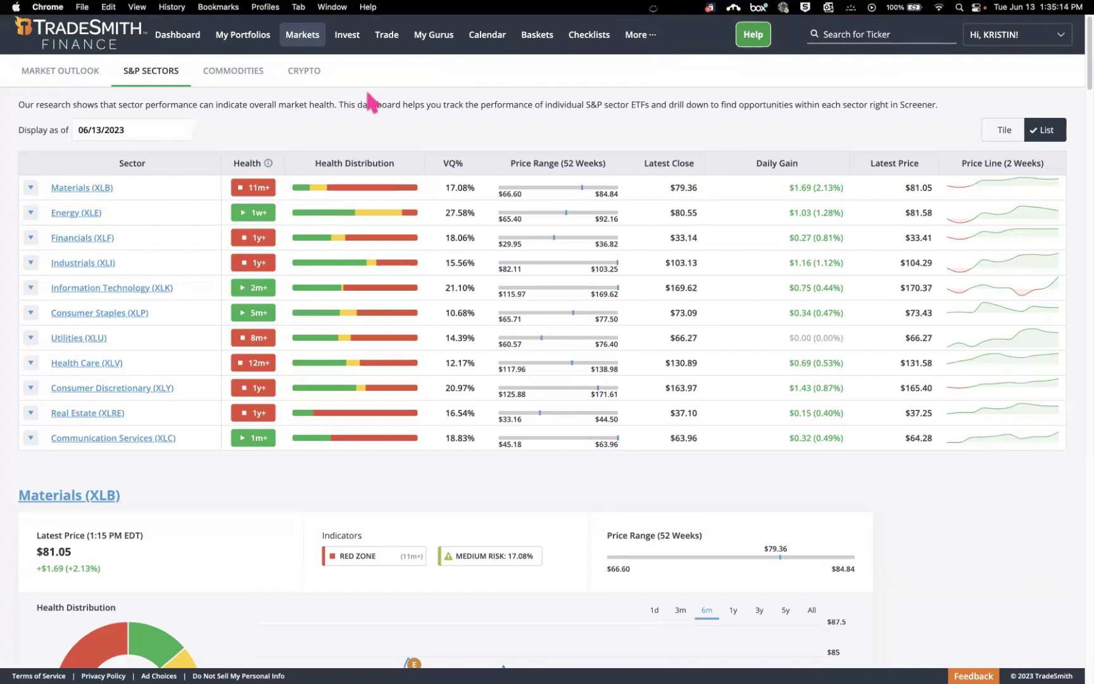
- Search for the ticker SPX and show the S&P 500 Index chart in its analysis page
left_click(851, 35)
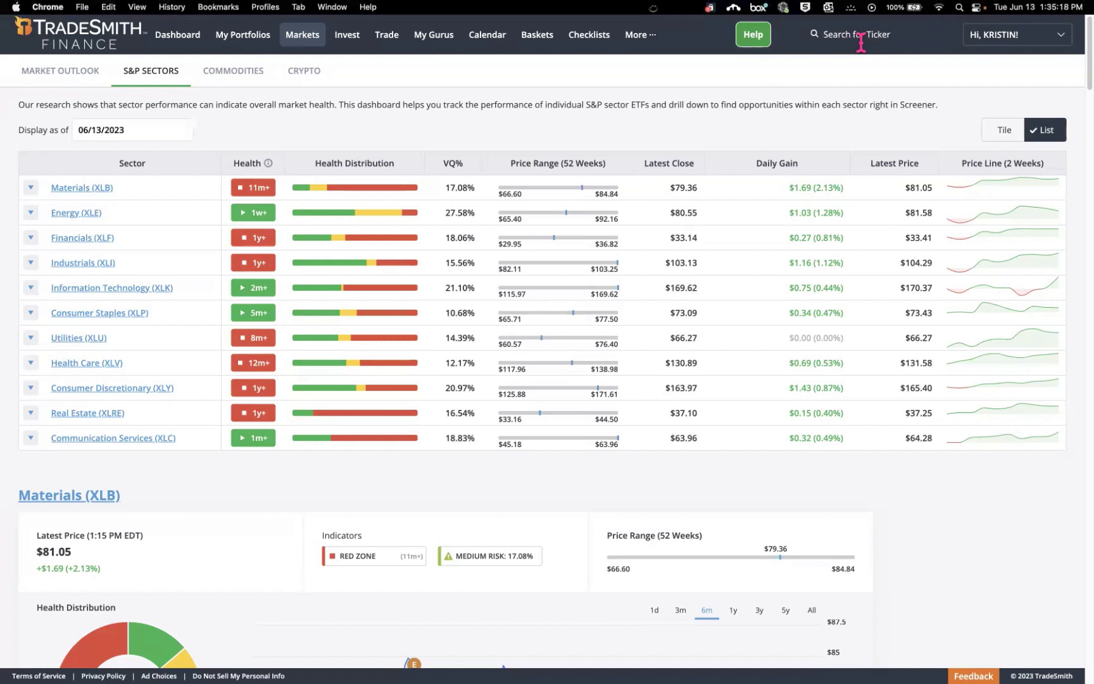
type("spx")
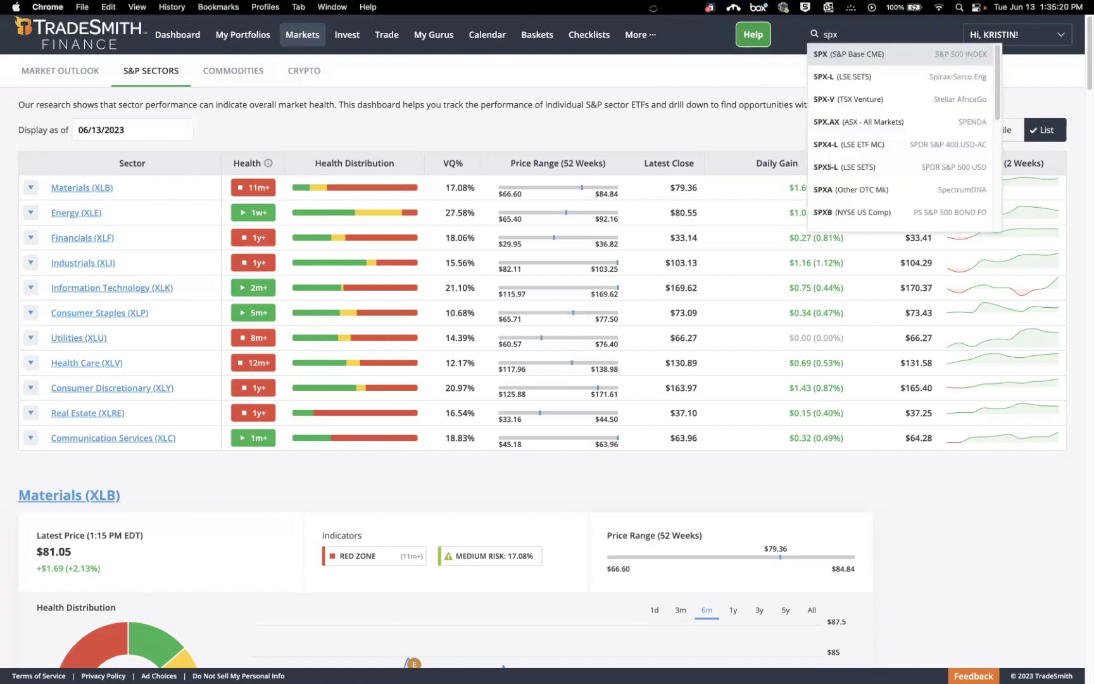
left_click(873, 55)
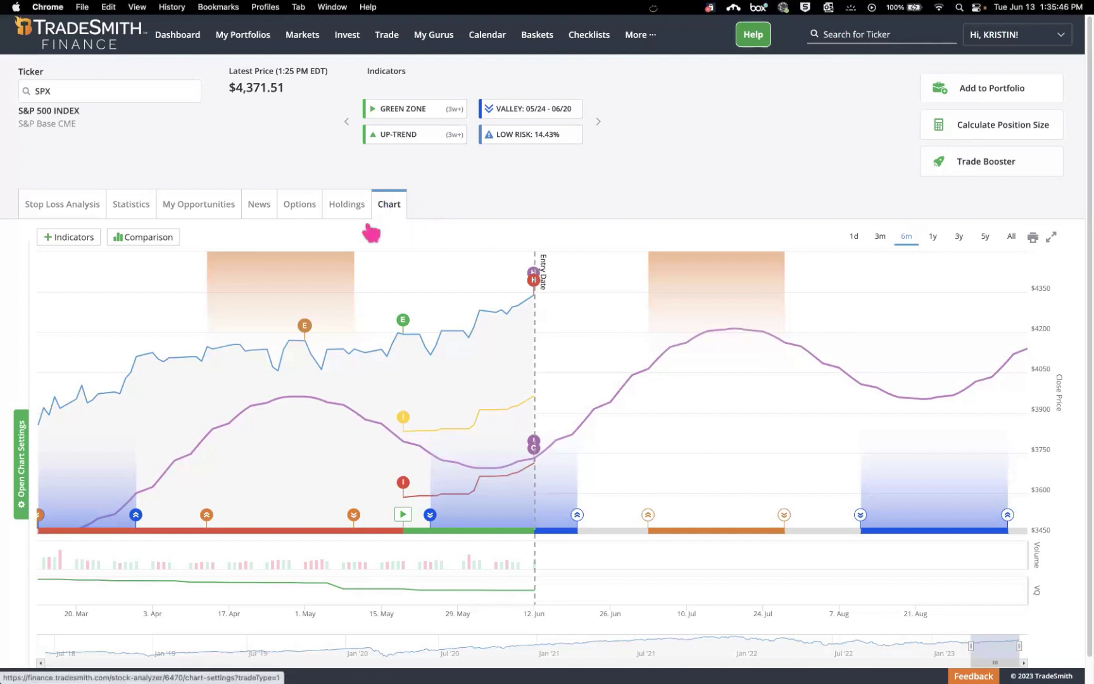
- Show the chart settings for the S&P 500 Index and review the available lines, events, timing and chart options
left_click(22, 466)
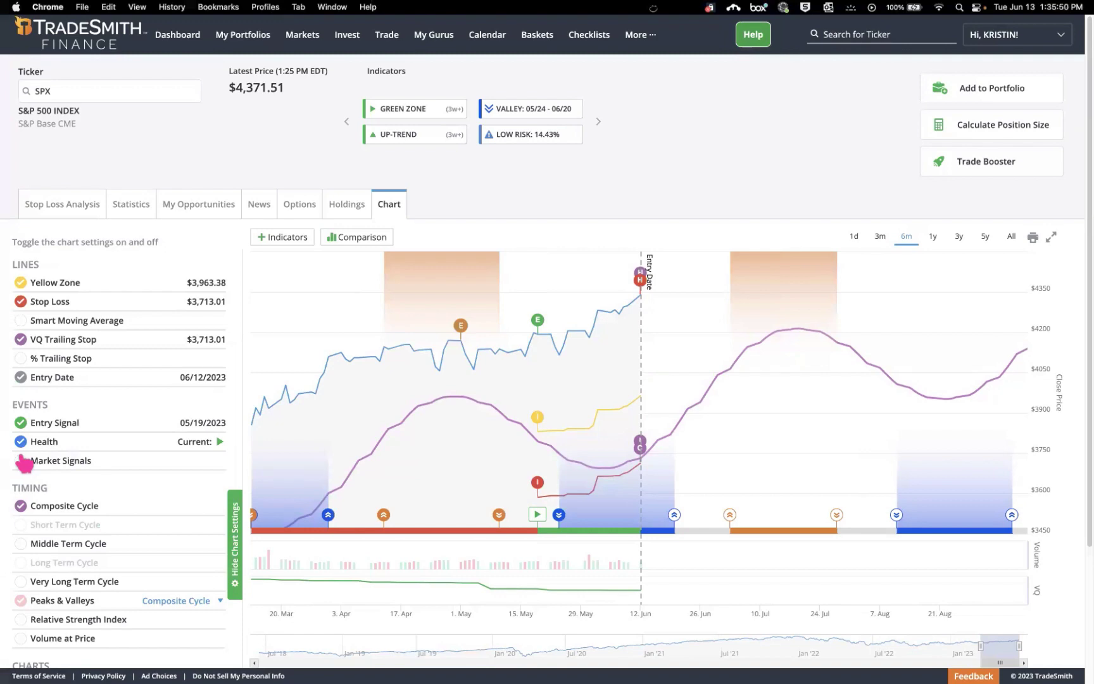
scroll(657, 405, "down", 3)
scroll(657, 408, "down", 3)
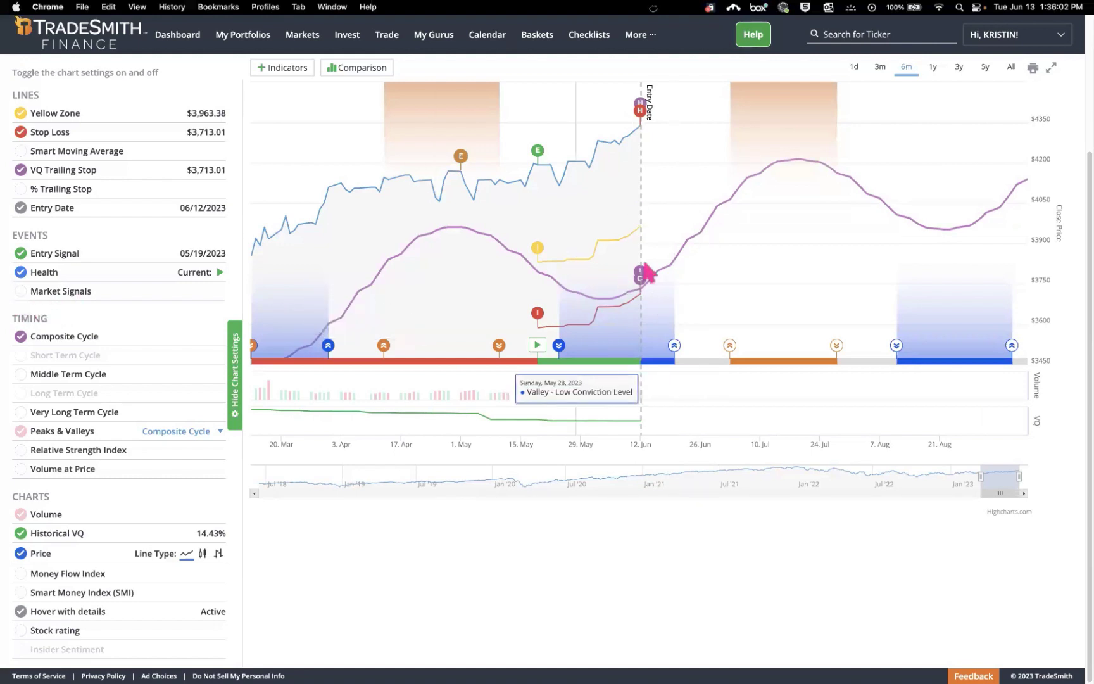
- Turn on Market Signals in the S&P 500 Index chart and show a three-year range with the chart settings hidden
left_click(21, 292)
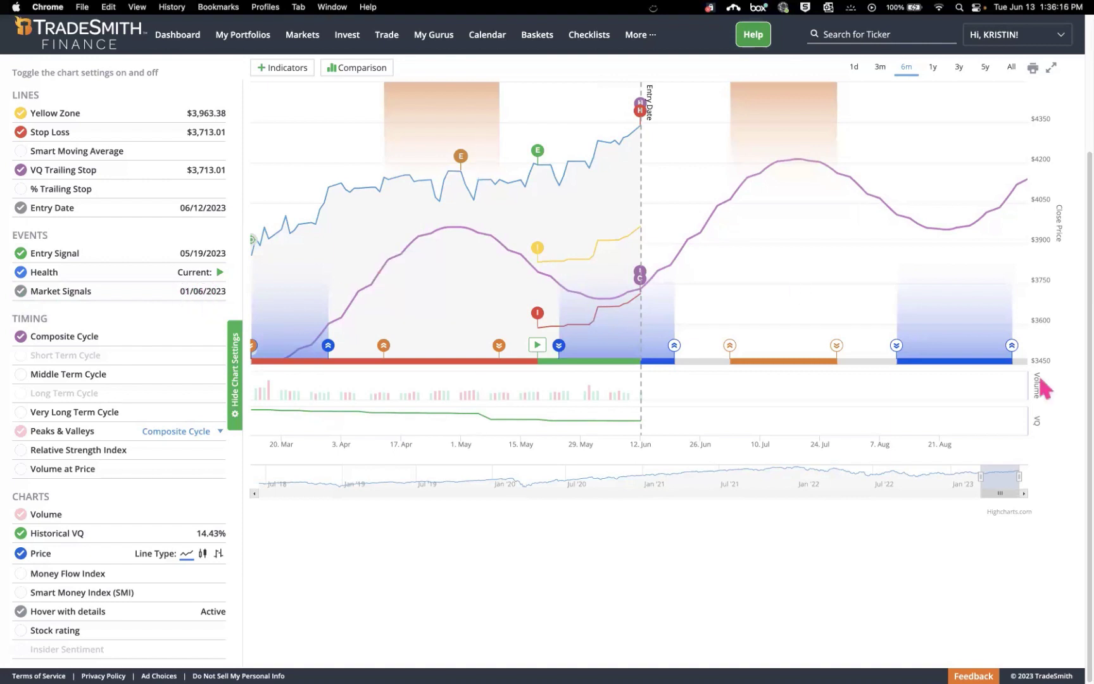
left_click(238, 408)
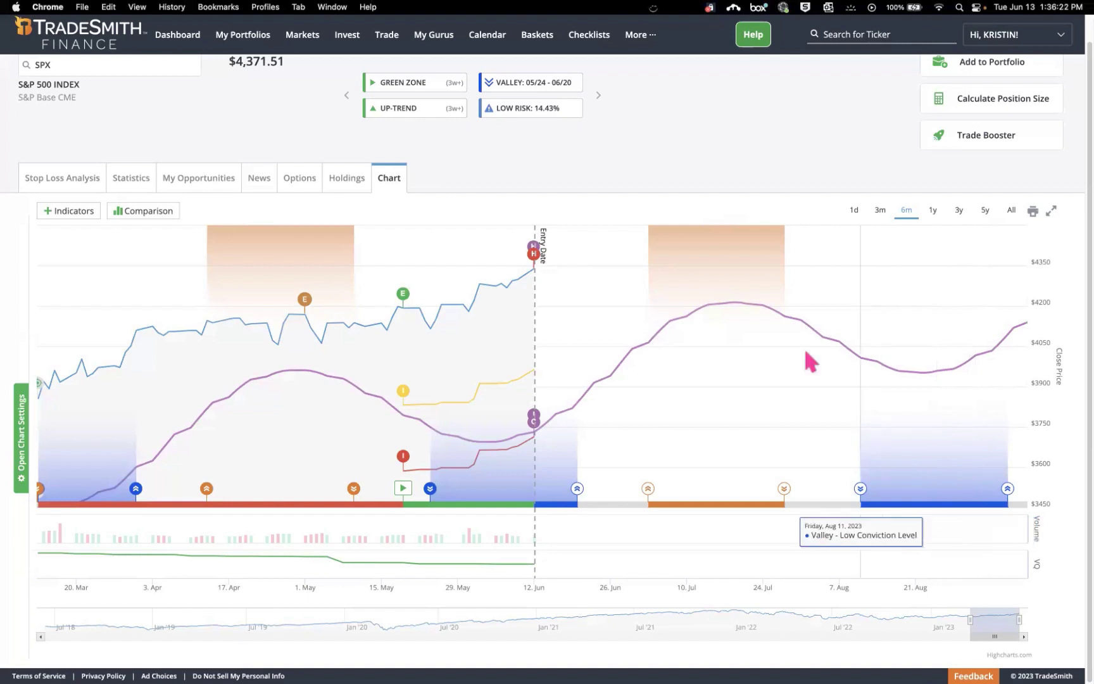
left_click(955, 216)
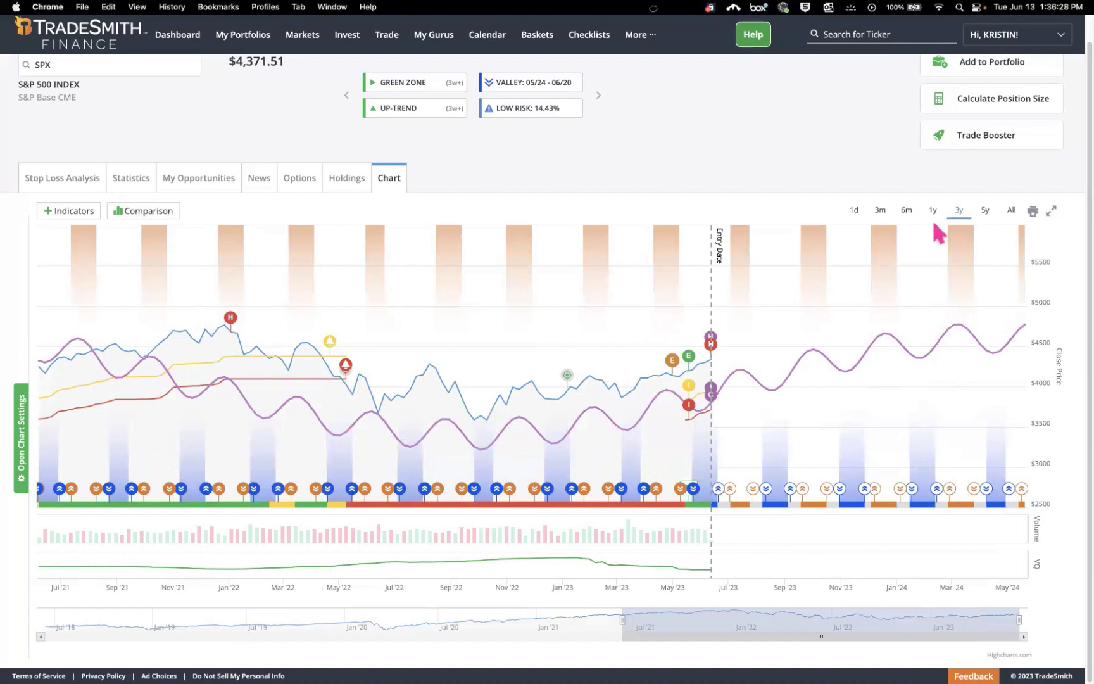
mouse_move(567, 380)
scroll(631, 171, "up", 2)
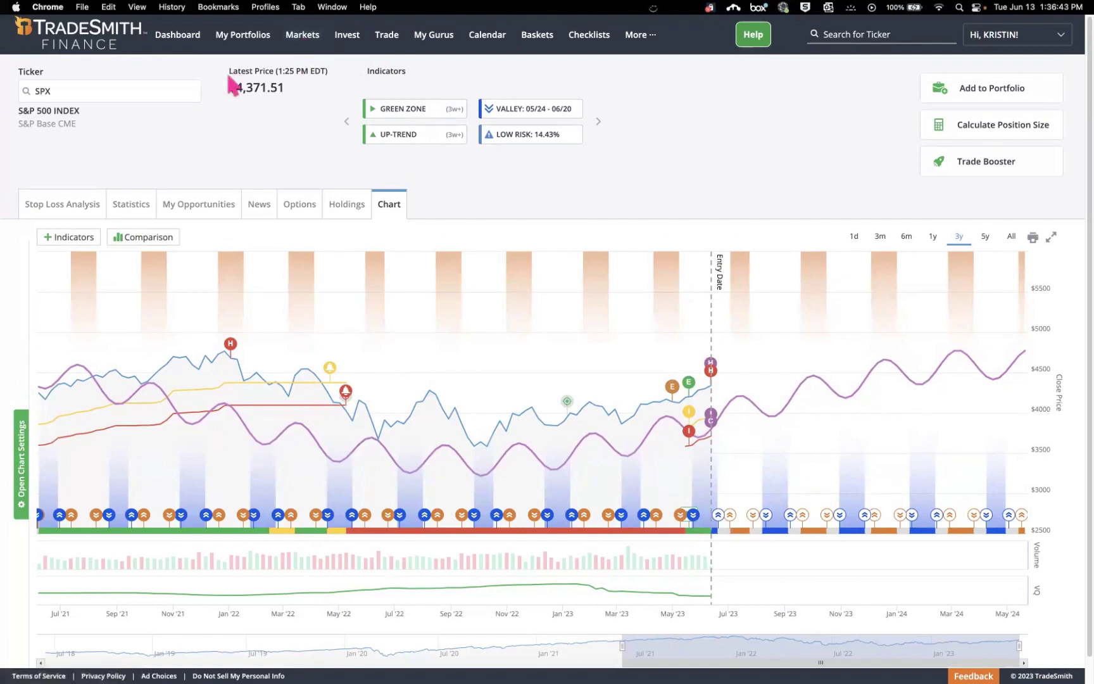
triple_click(266, 83)
left_click(373, 106)
- Search for the ticker AAPL and show the Apple (NASDAQ) chart in its analysis page
left_click(846, 36)
type("aapl")
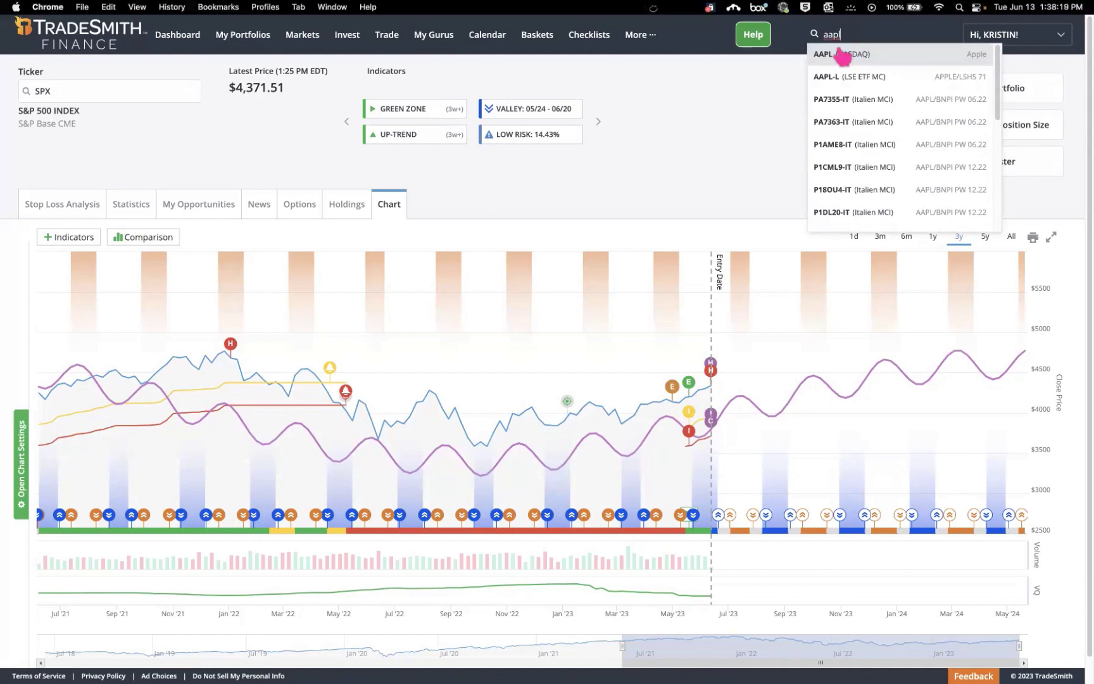
left_click(840, 54)
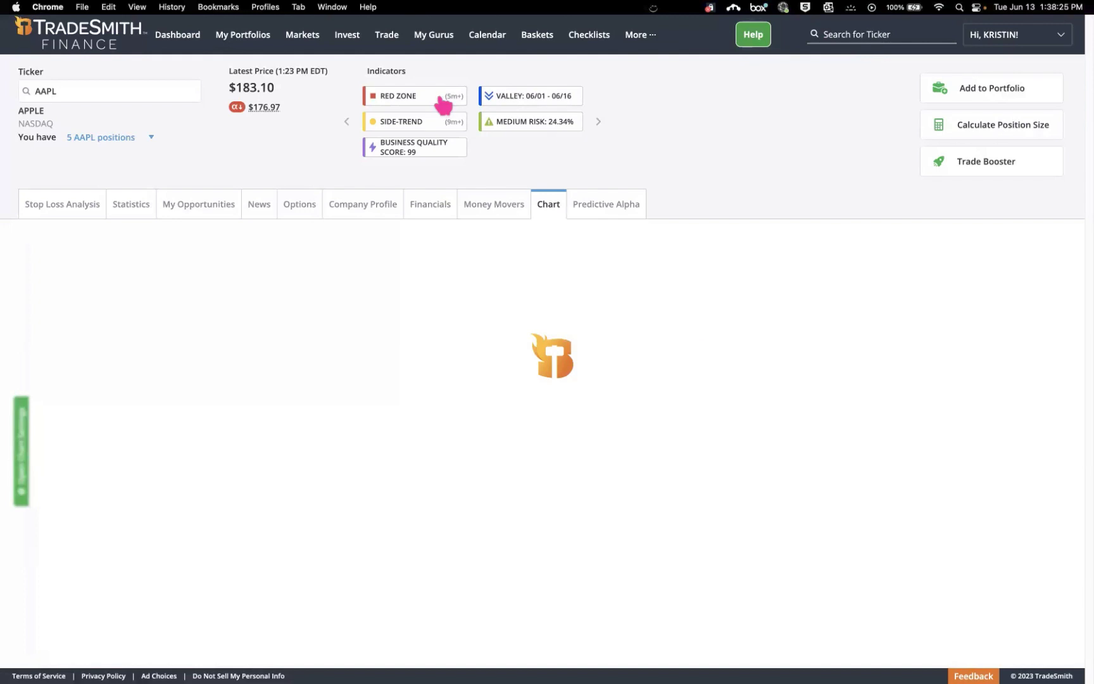
mouse_move(445, 108)
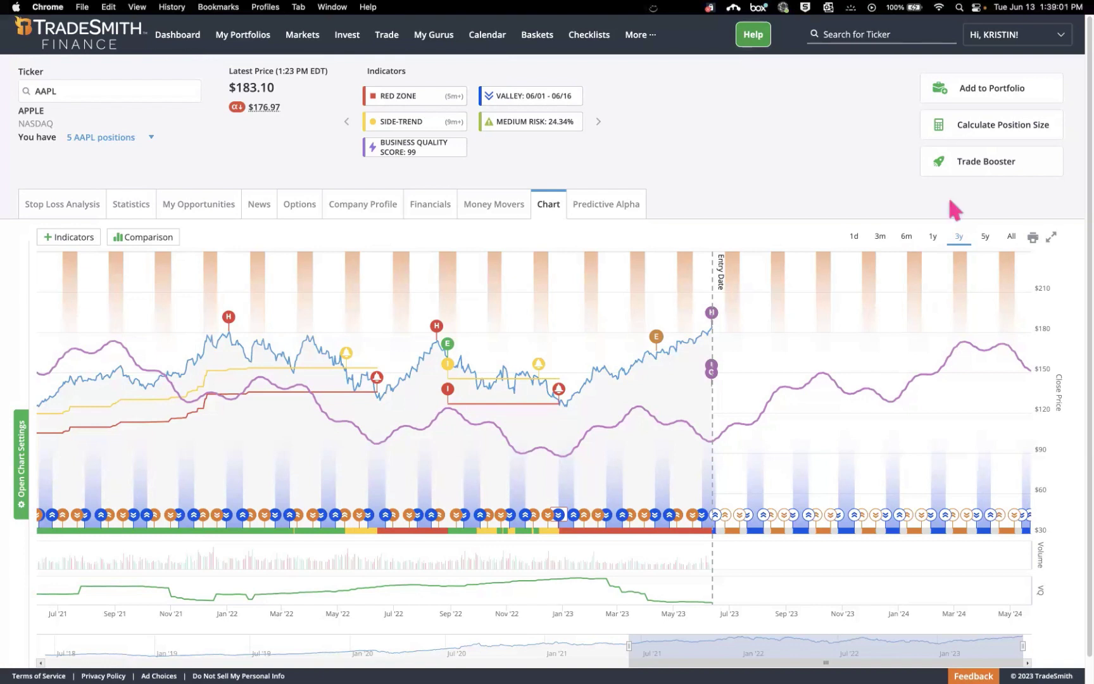
- View the Crypto Market Outlook in the Markets section and return to Market Outlook
left_click(315, 47)
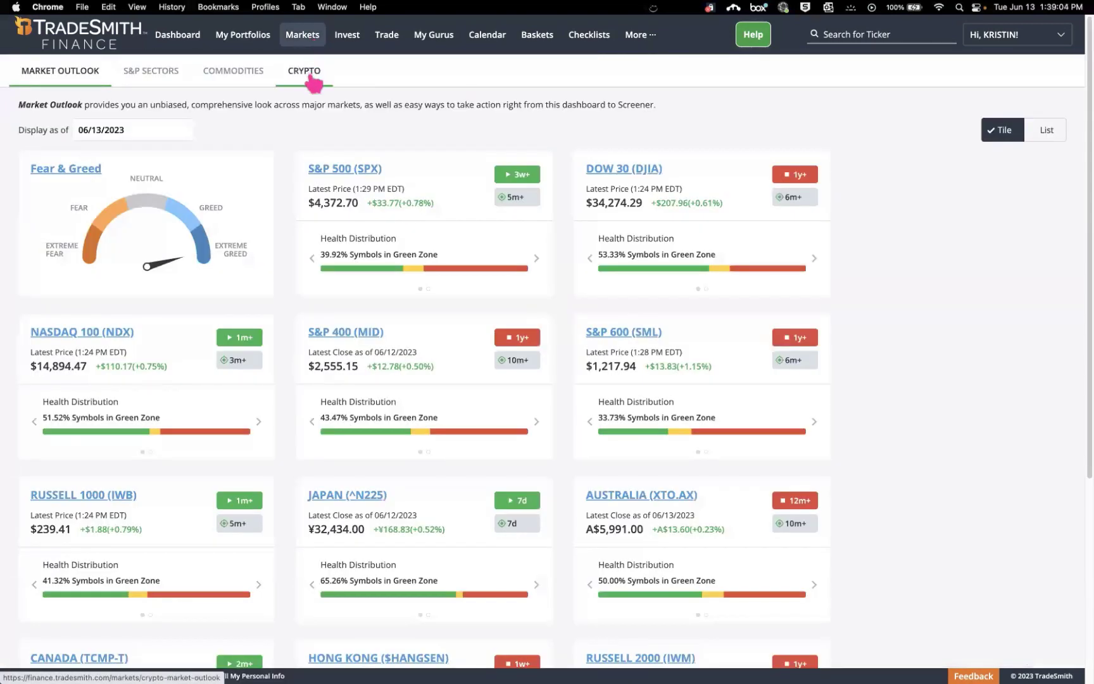
left_click(310, 77)
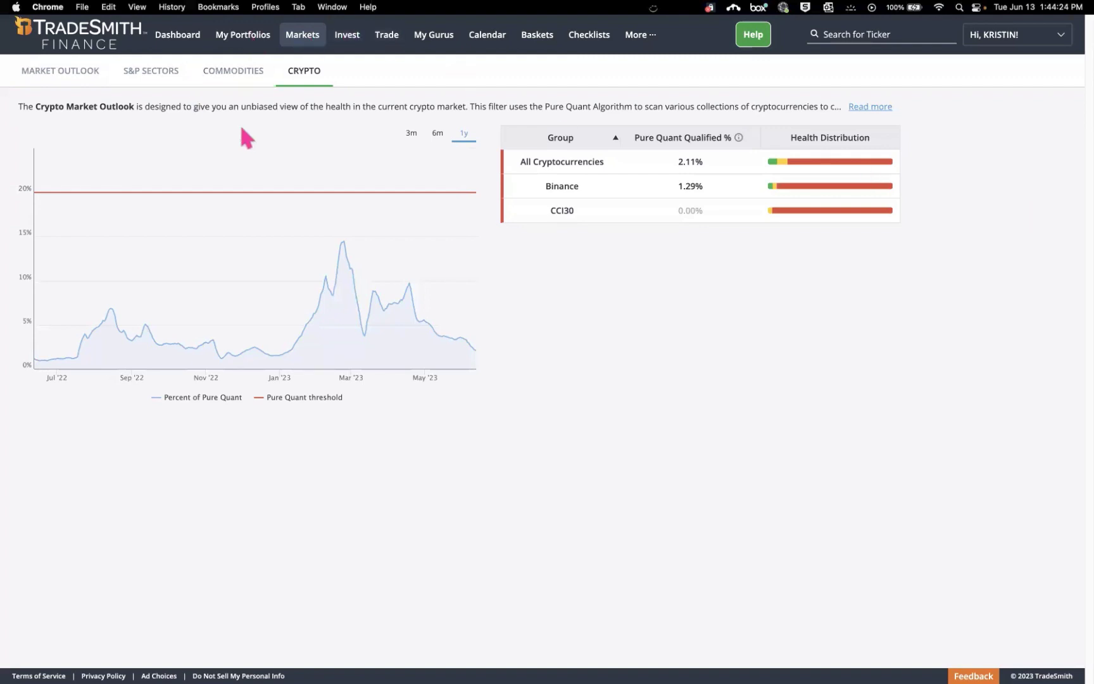
left_click(57, 78)
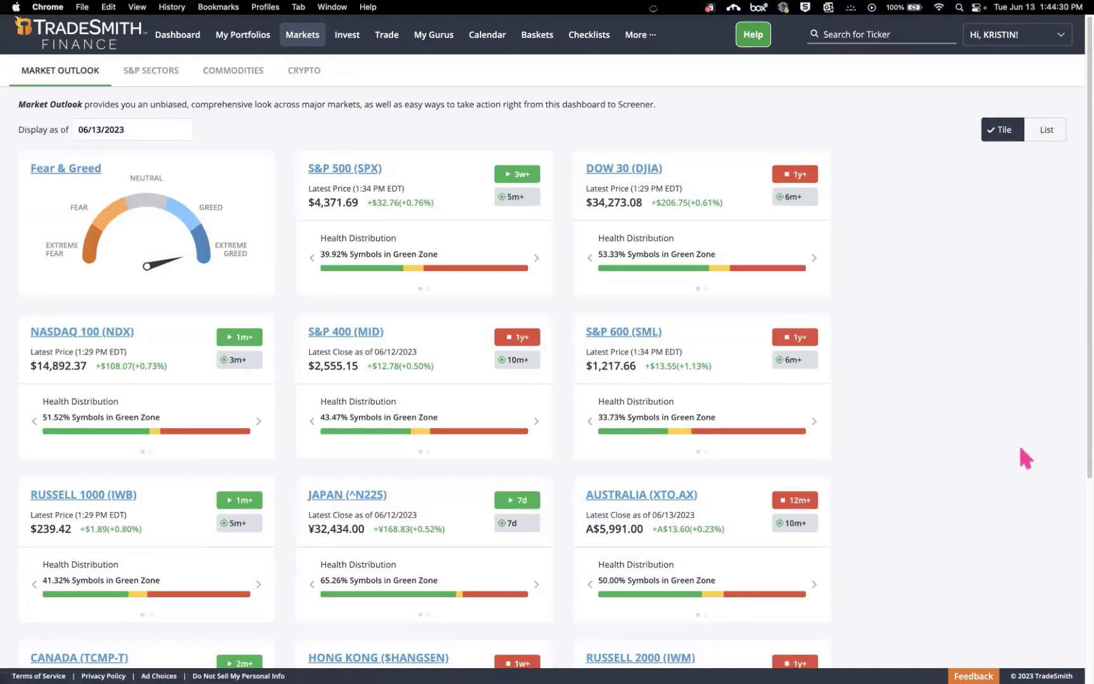
- Look through the Market Outlook index tiles and switch the page to the list view
scroll(1025, 455, "down", 3)
scroll(1026, 457, "down", 3)
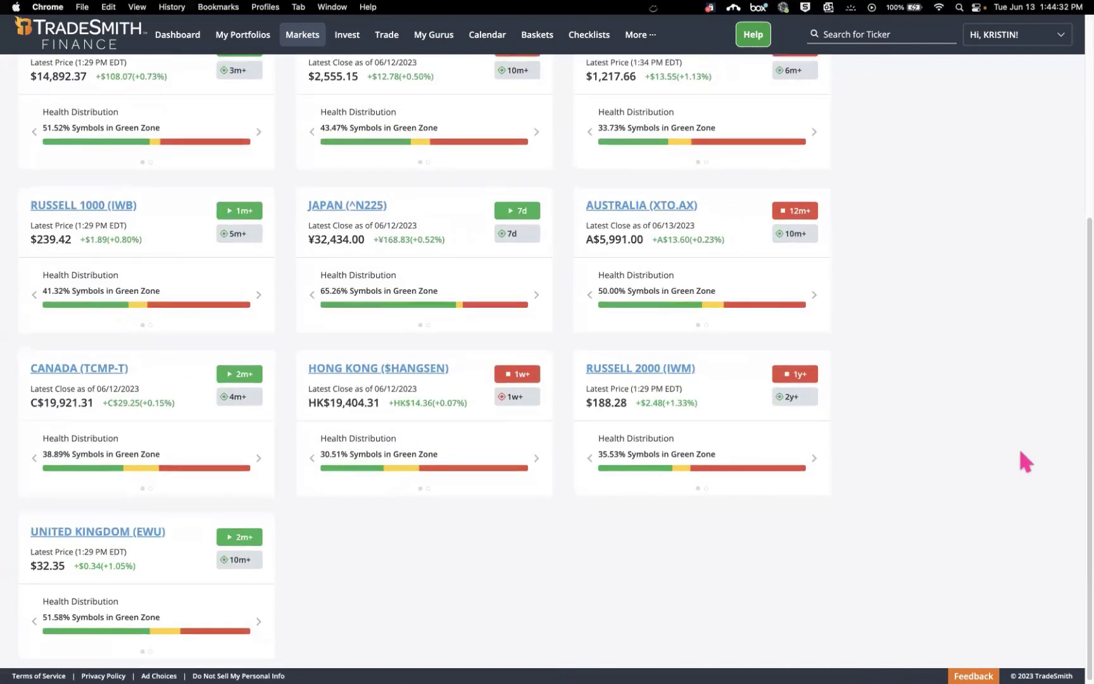
scroll(1025, 459, "up", 5)
scroll(1026, 462, "up", 1)
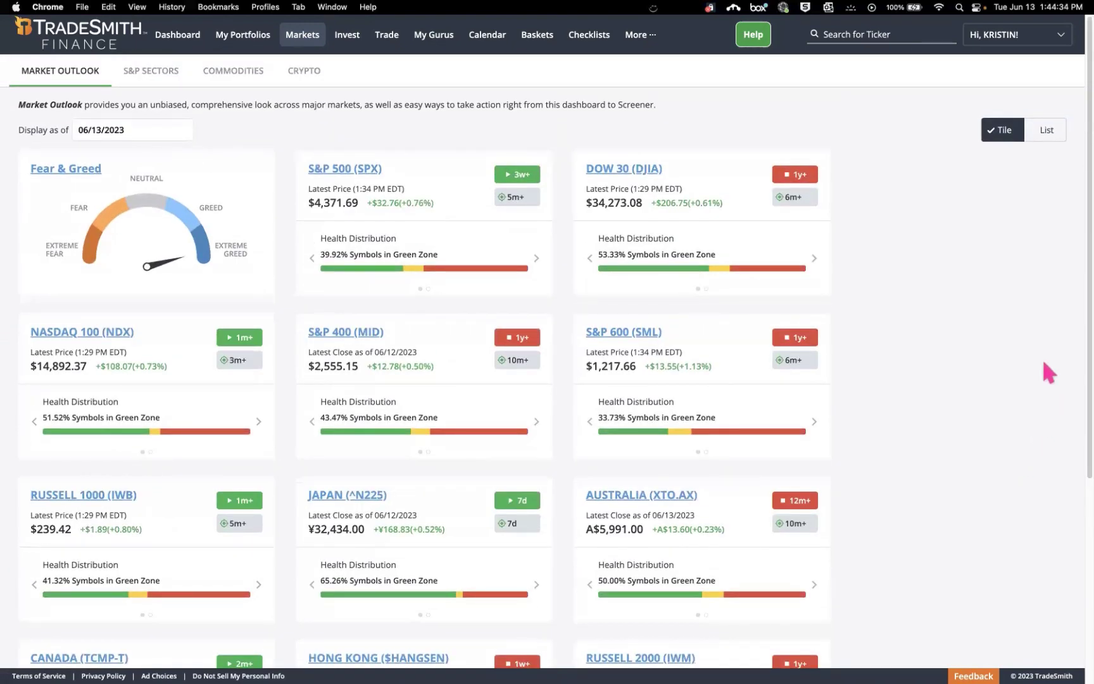
left_click(1043, 145)
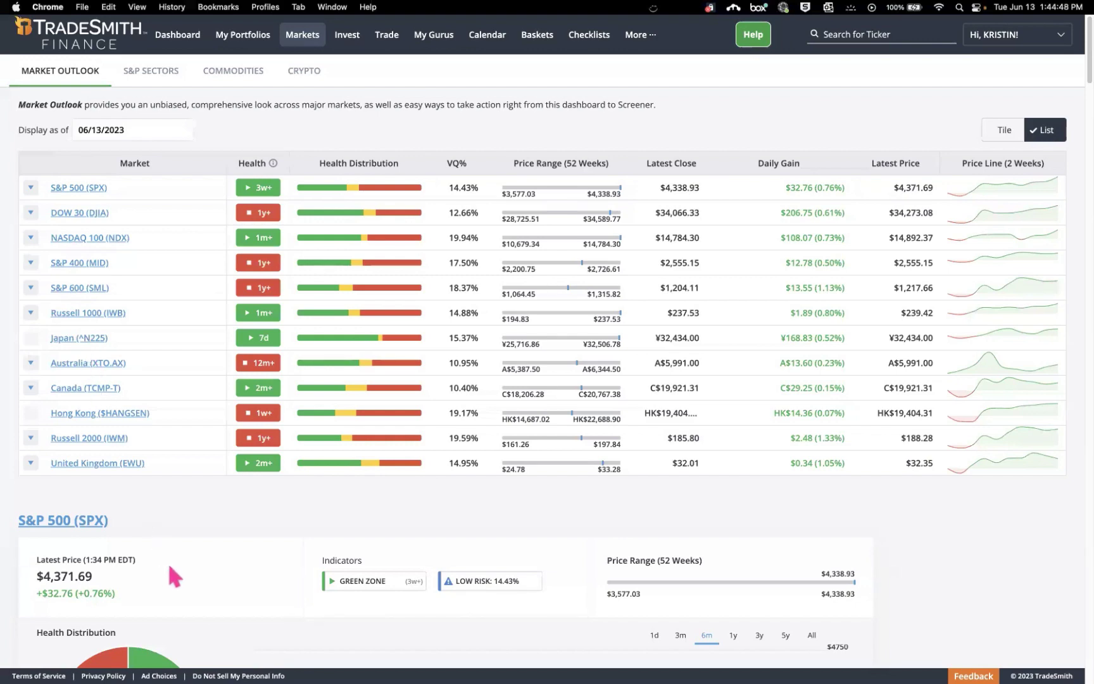
- Set the S&P 500 (SPX) chart below the markets list to three years, then to five years
scroll(971, 552, "down", 5)
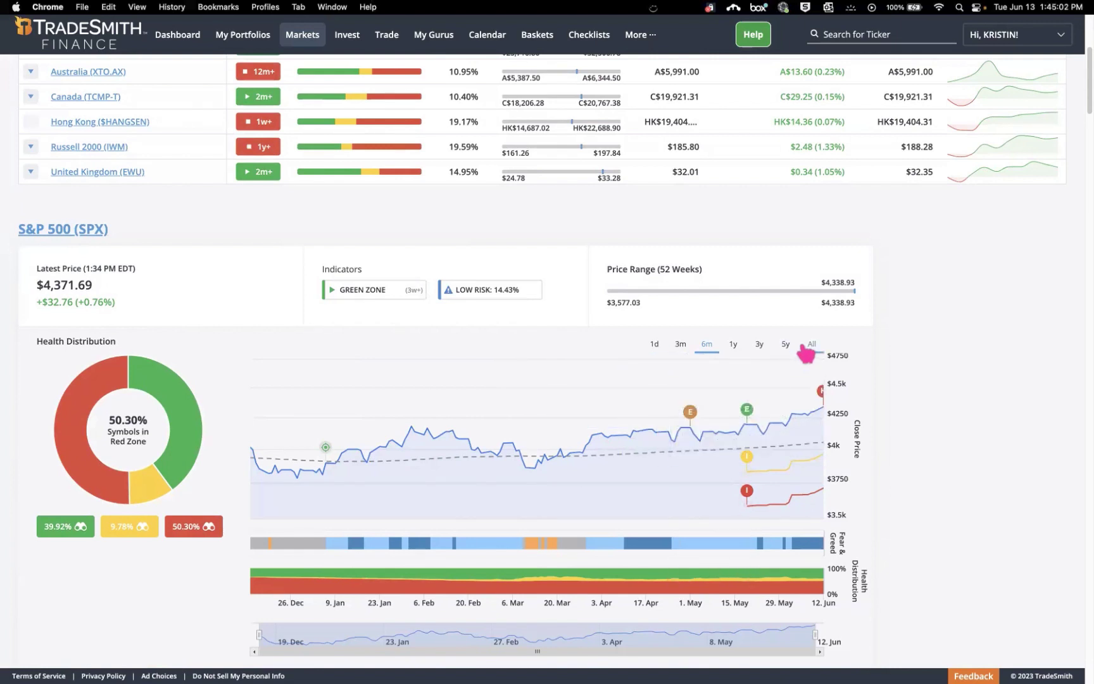
left_click(763, 348)
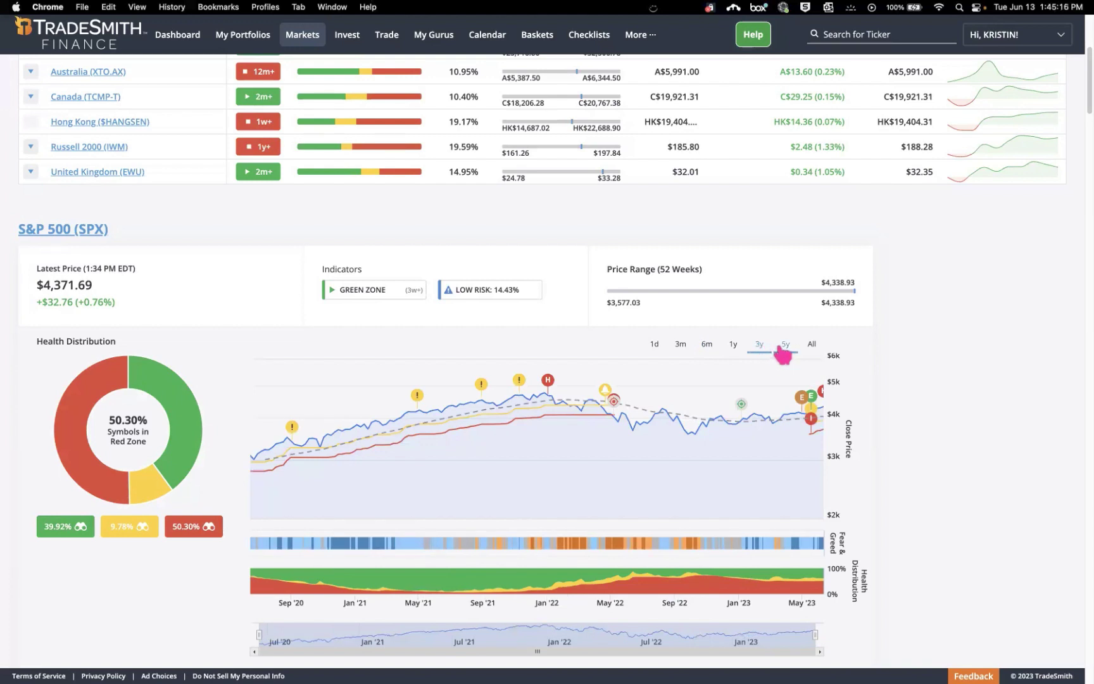
left_click(784, 348)
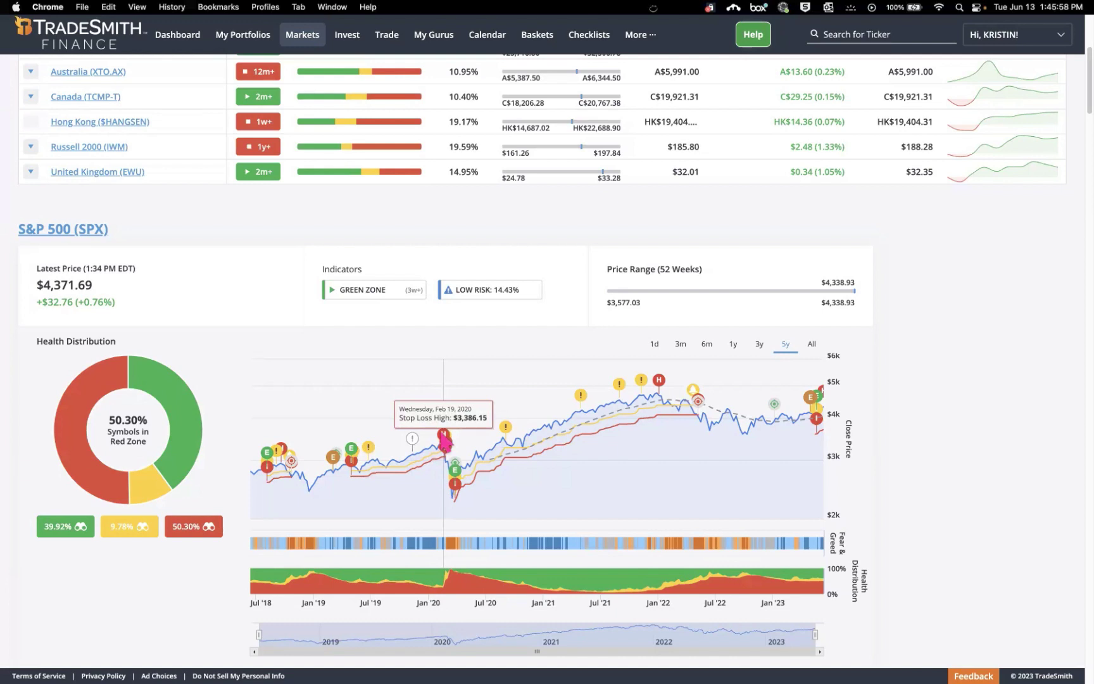
- Examine the stop loss, Fear & Greed and health distribution details on the S&P 500 chart around early 2020 and from late 2021 into 2022
mouse_move(448, 539)
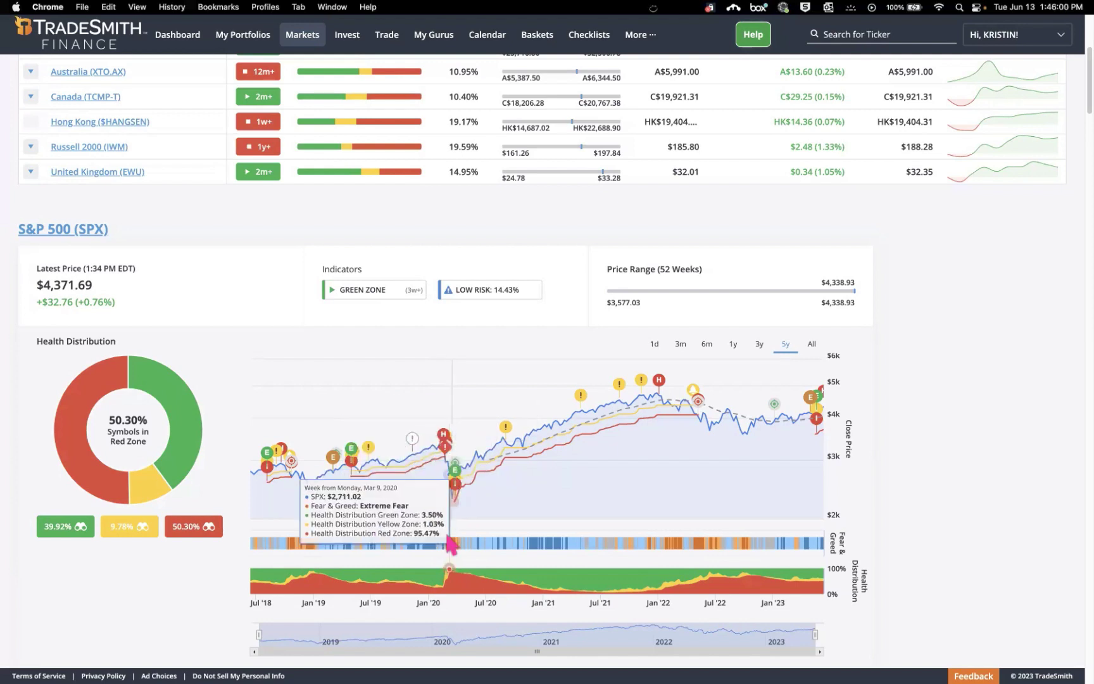
mouse_move(443, 581)
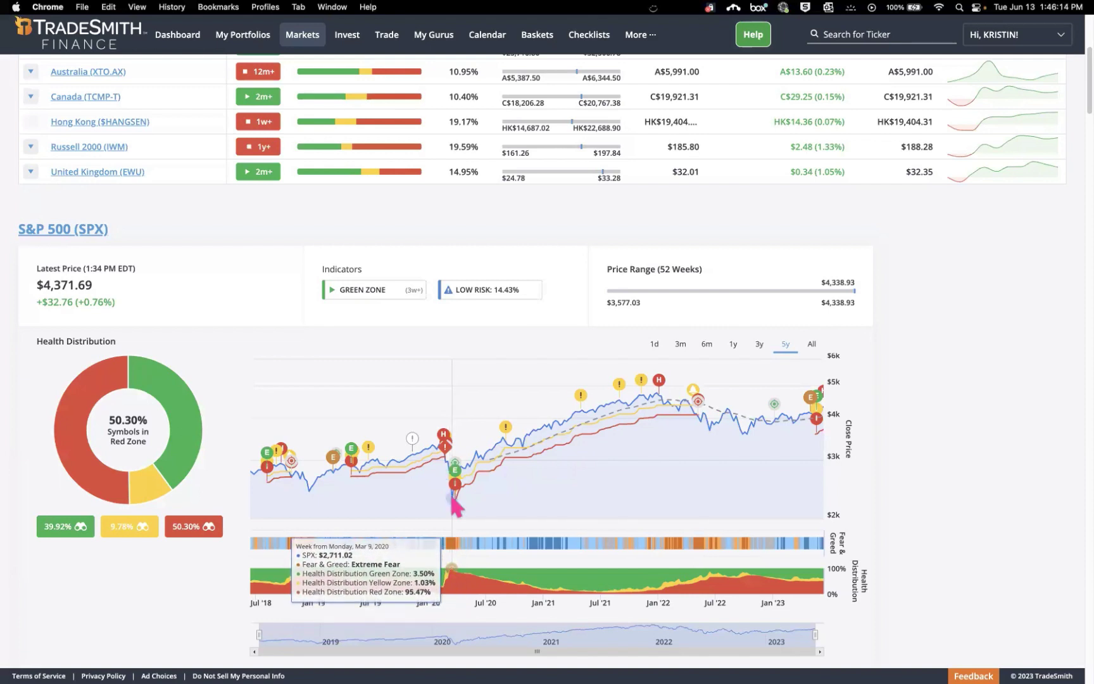
mouse_move(454, 467)
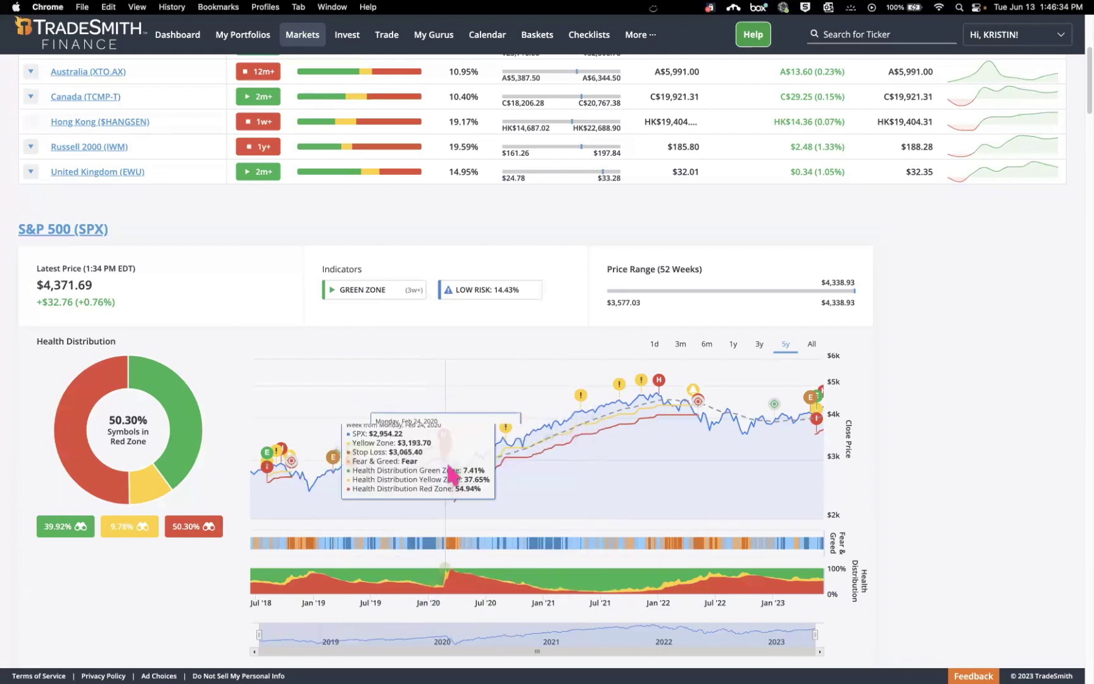
mouse_move(454, 487)
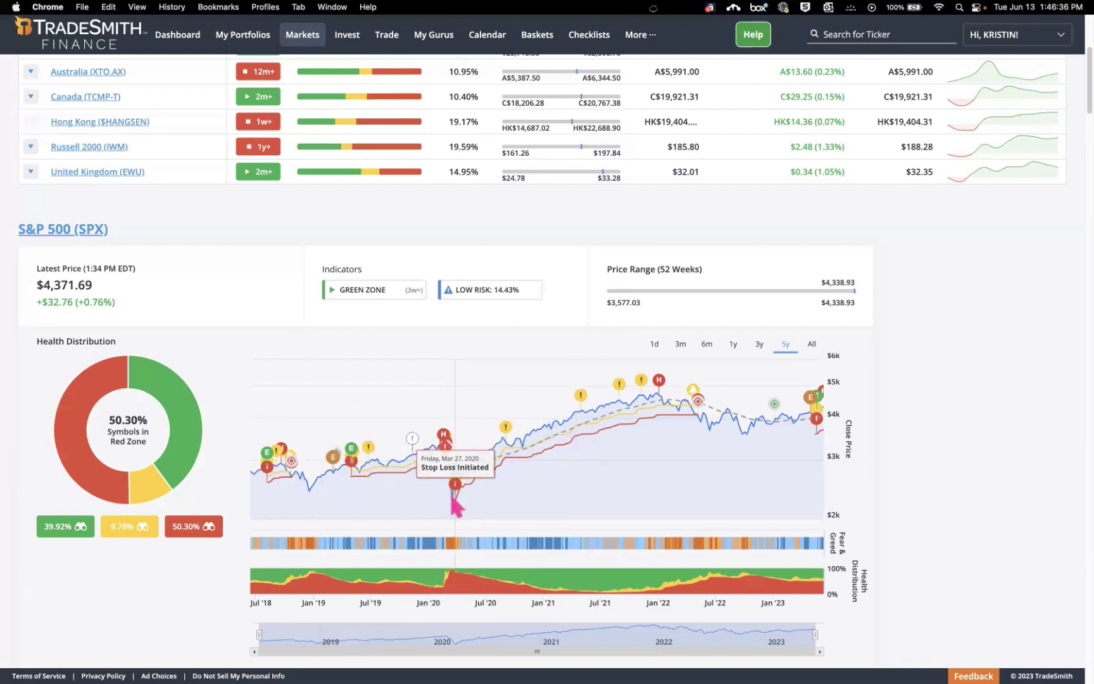
mouse_move(444, 467)
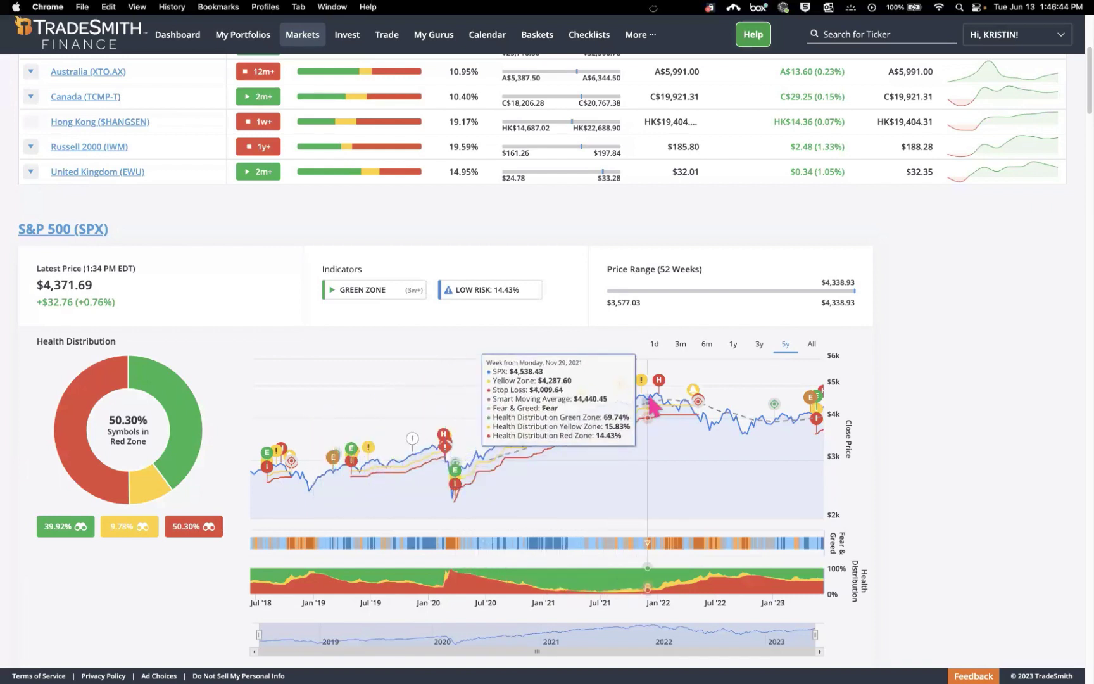
mouse_move(696, 408)
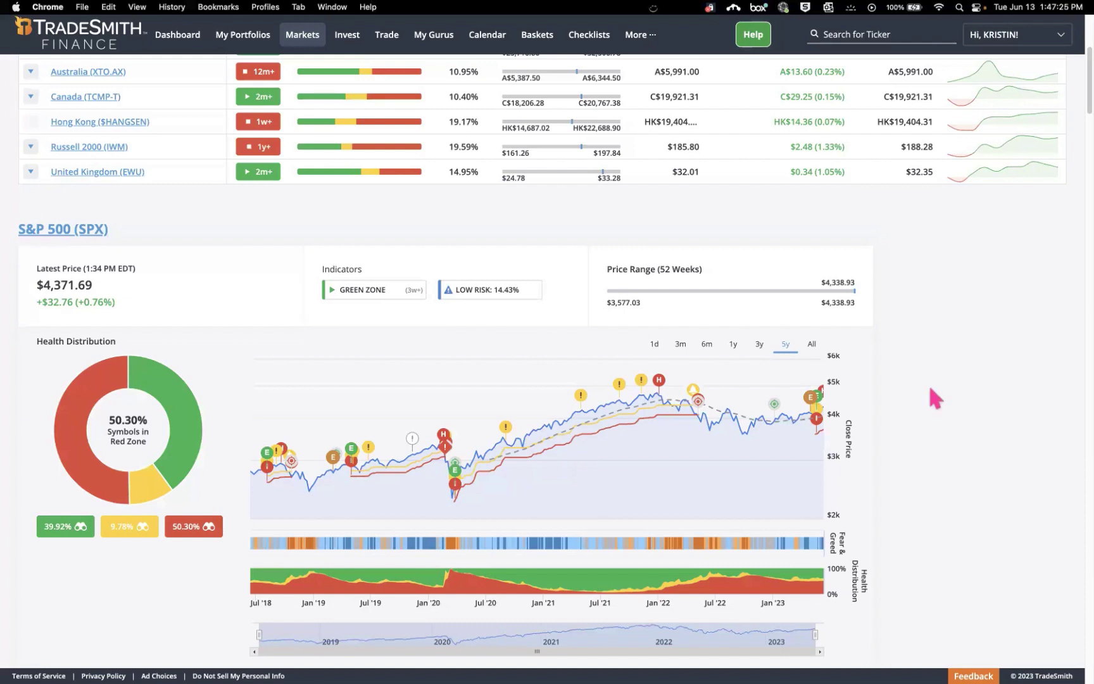
scroll(923, 379, "up", 5)
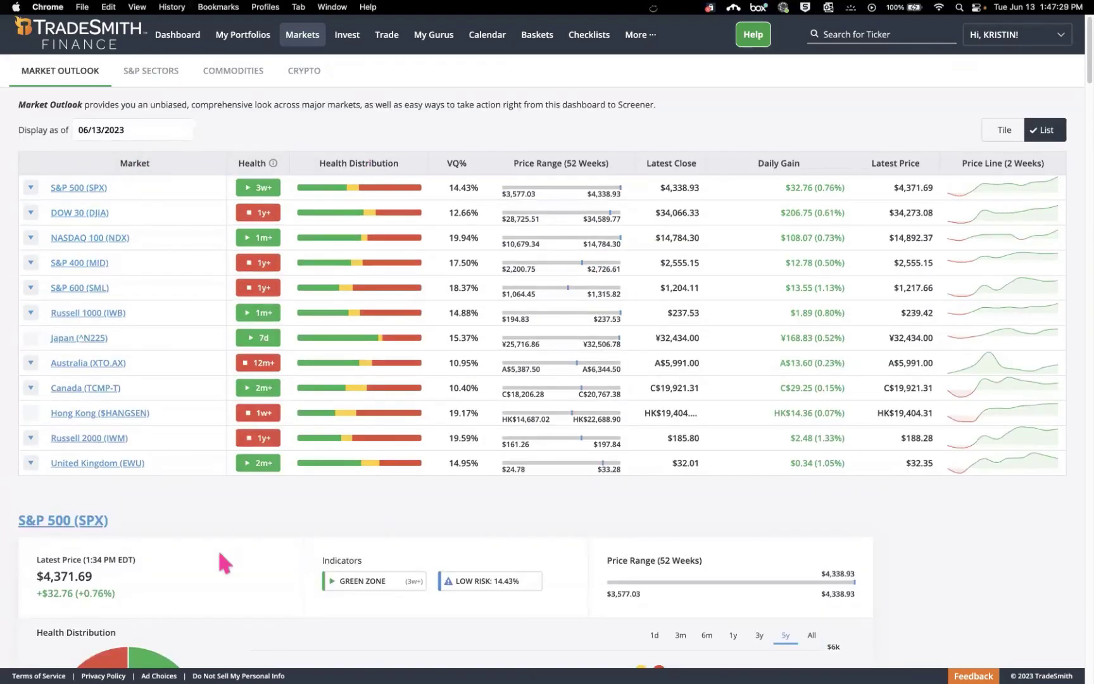
scroll(219, 550, "down", 3)
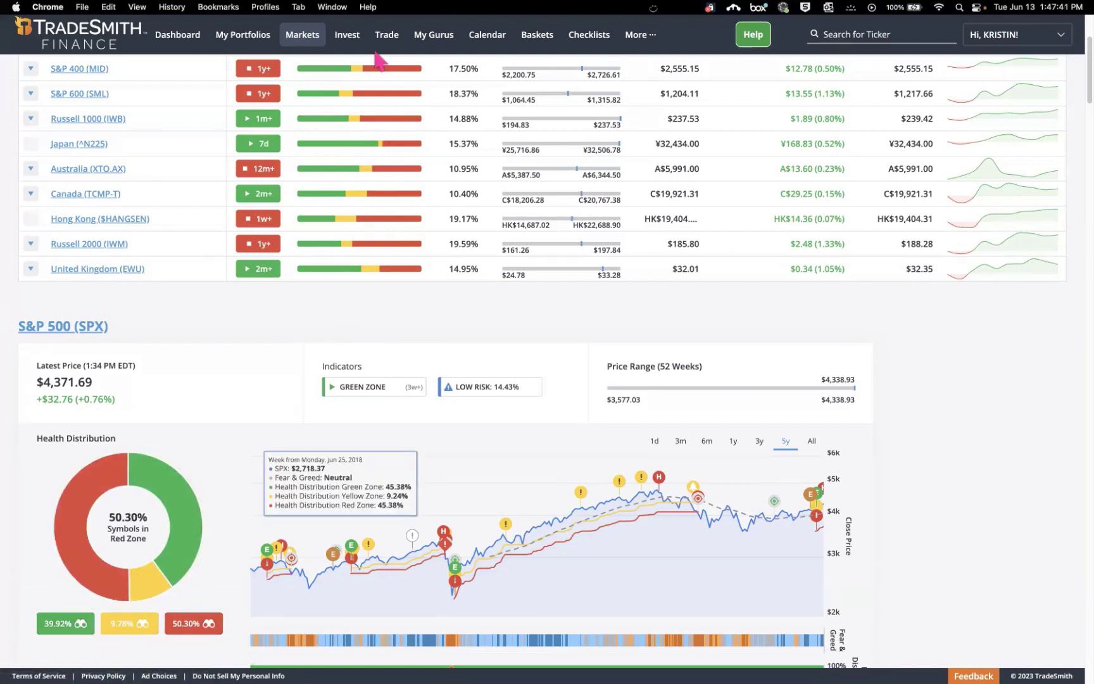
- Show the Screener list in the Invest section and go back to the Markets section
left_click(357, 46)
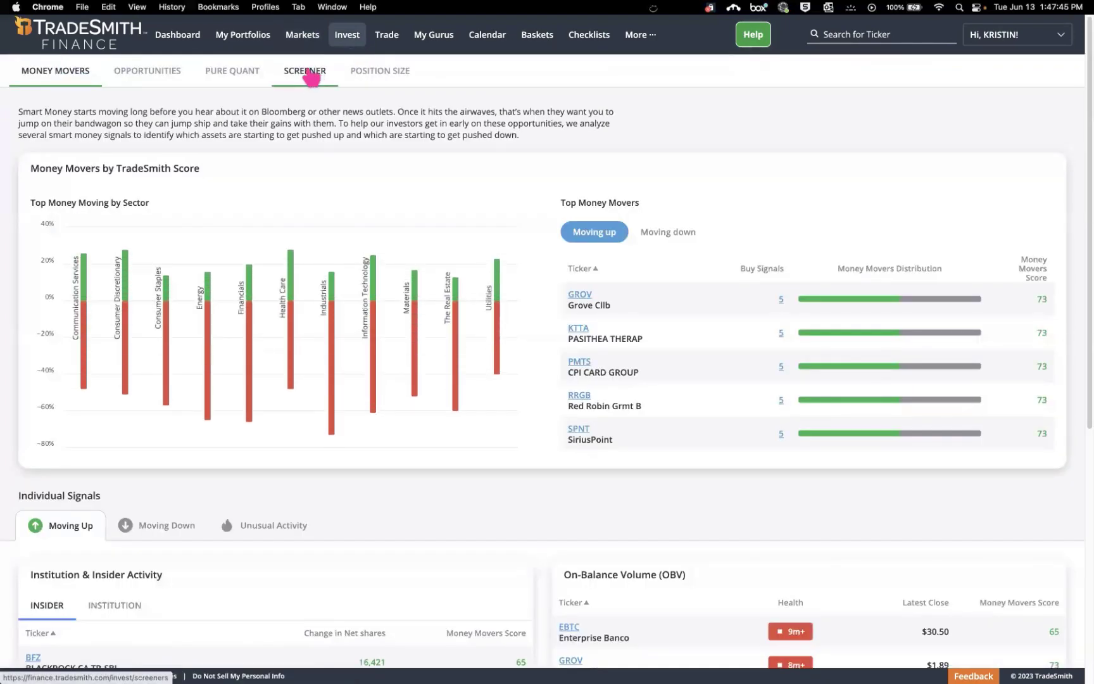
left_click(311, 74)
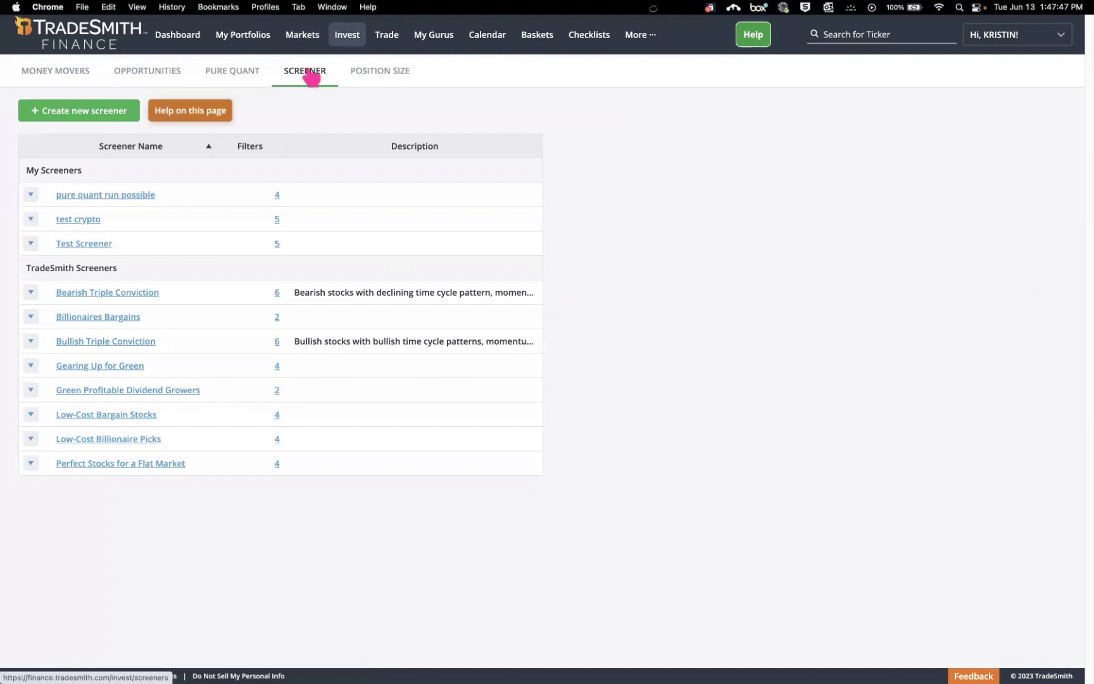
left_click(314, 38)
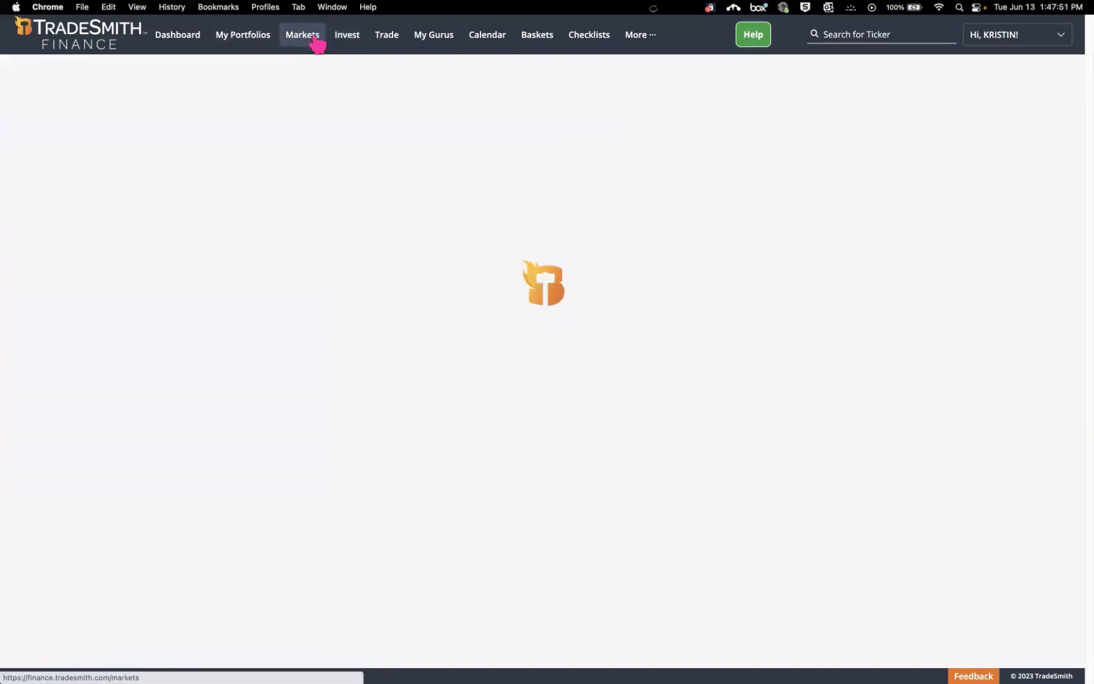